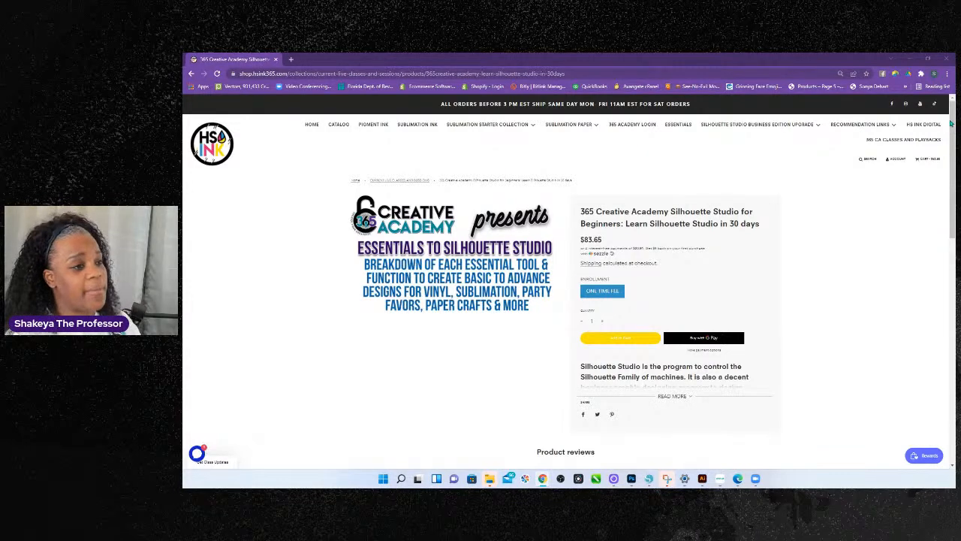
Switch to Silhouette Studio and open the "I am here for you all black" design file.
left_click(650, 479)
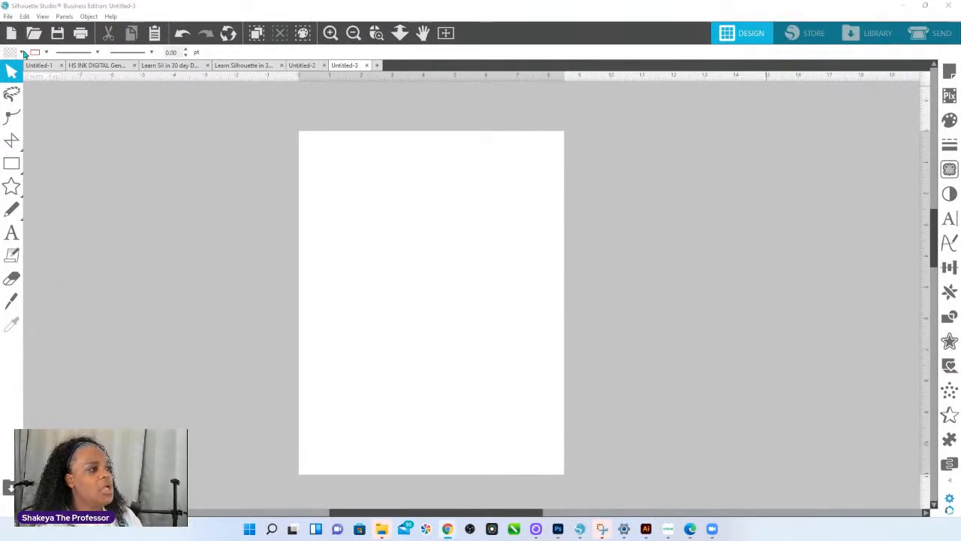
left_click(8, 17)
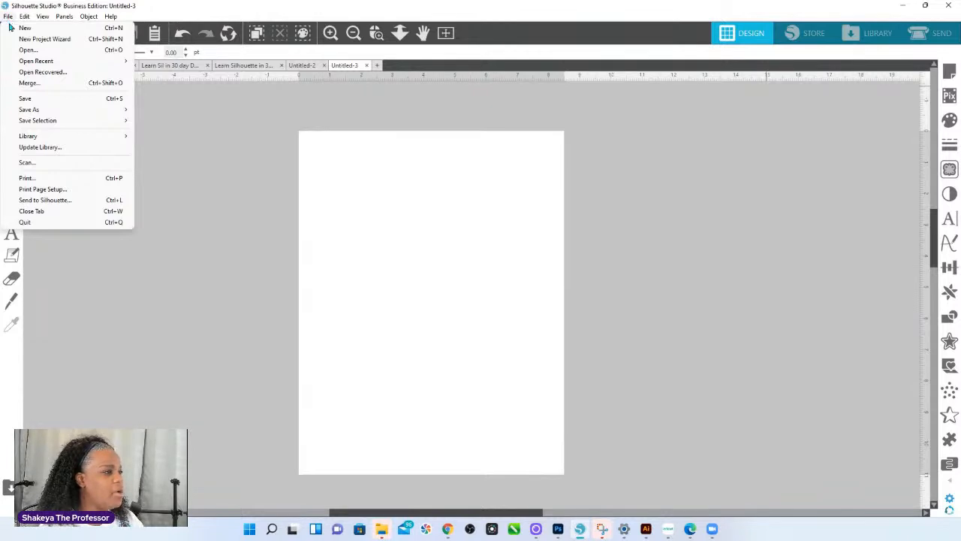
left_click(28, 51)
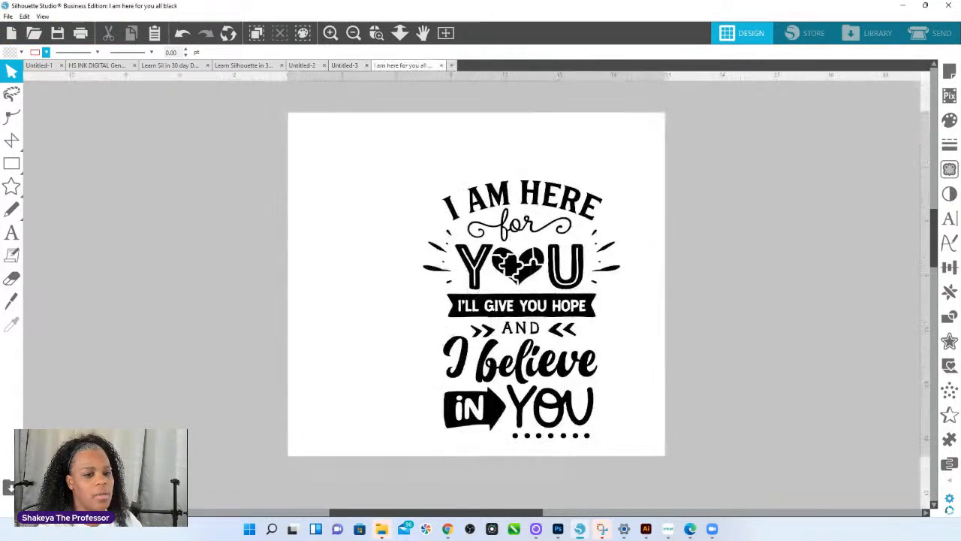
Move the whole quote design with its heart off the page to its left, and select the heart and the lettering group in turn.
left_click_drag(568, 226, 387, 202)
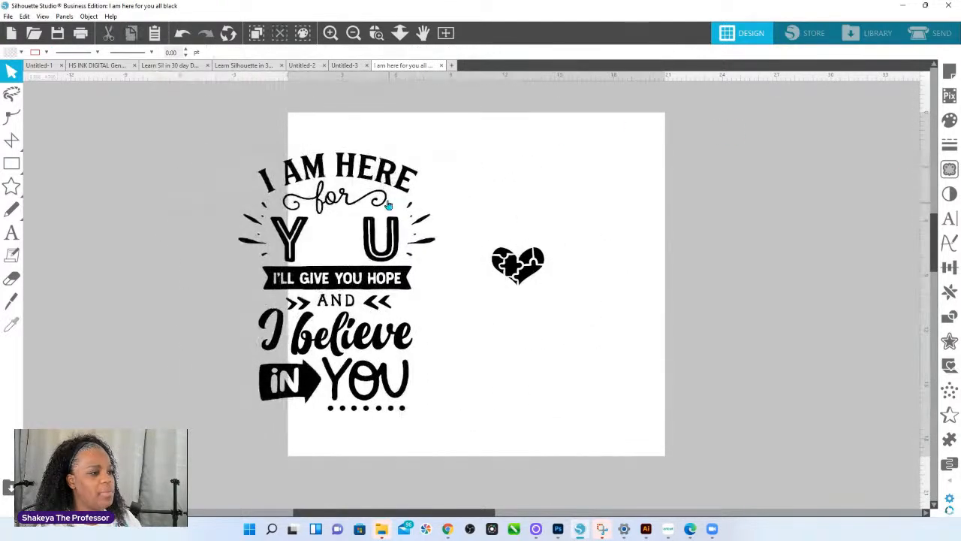
key("ctrl+z")
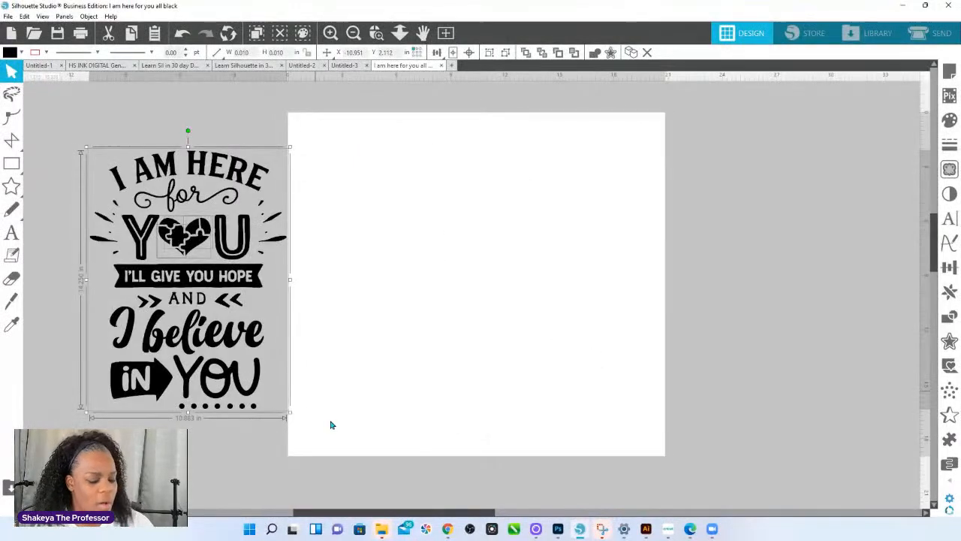
left_click_drag(334, 415, 708, 428)
left_click(436, 264)
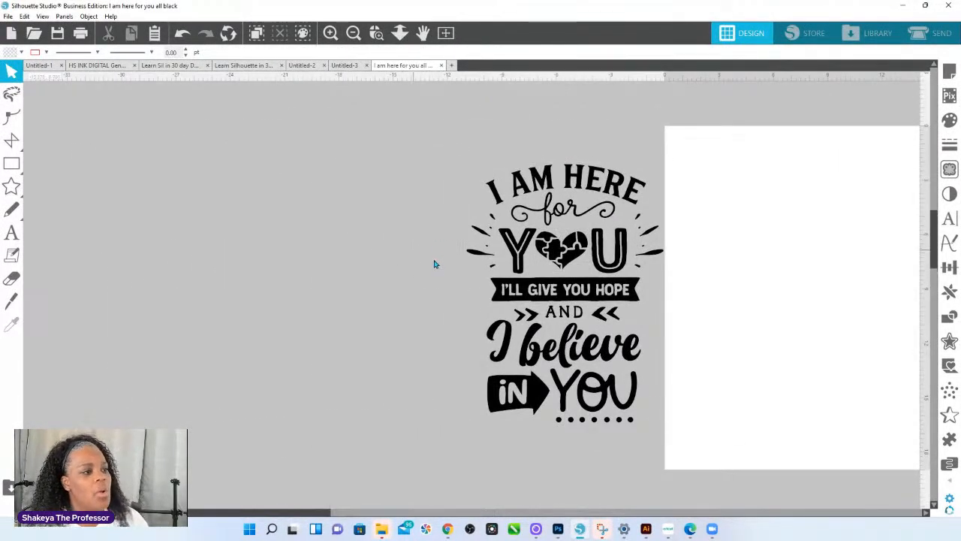
left_click(578, 254)
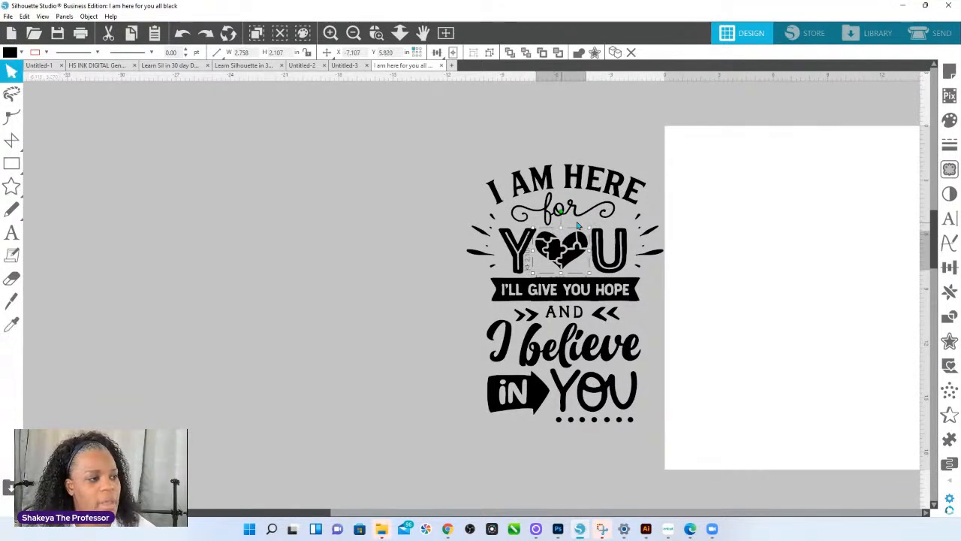
left_click(572, 184)
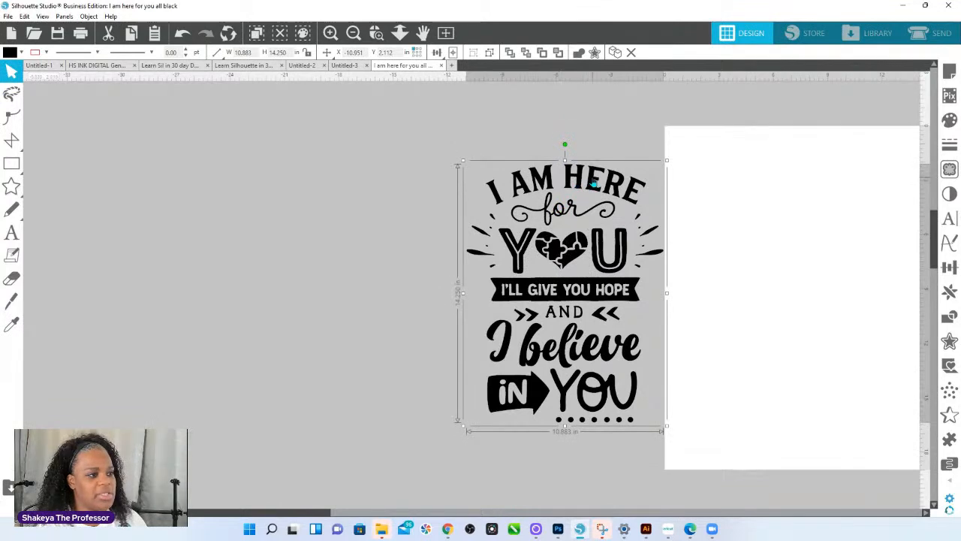
Switch to Cricut Design Space and add the uploaded "I am here for you" design to the canvas.
left_click(668, 528)
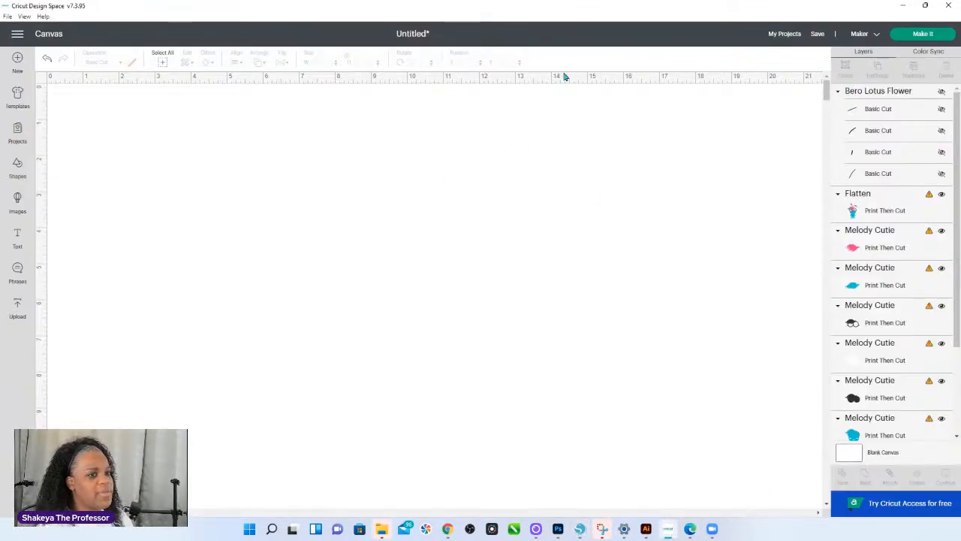
left_click(19, 308)
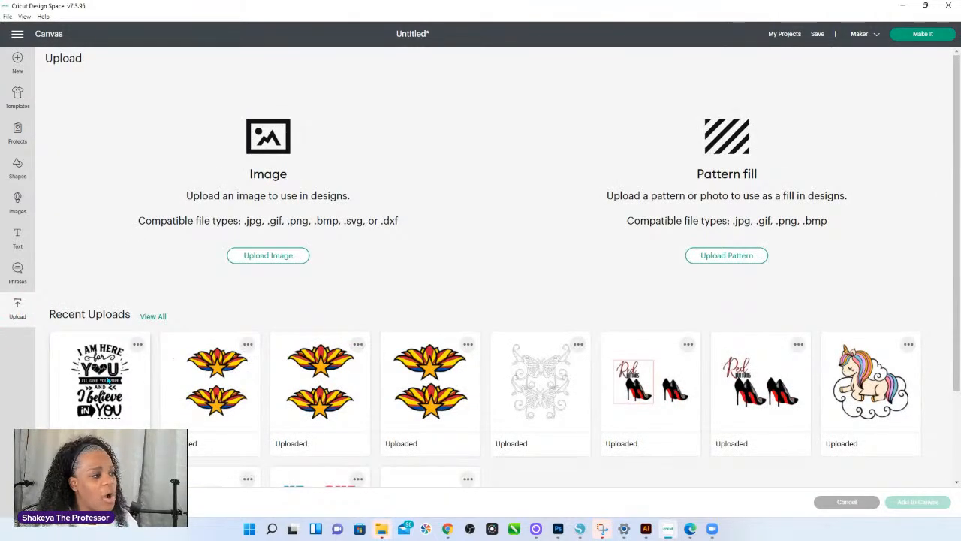
left_click(109, 382)
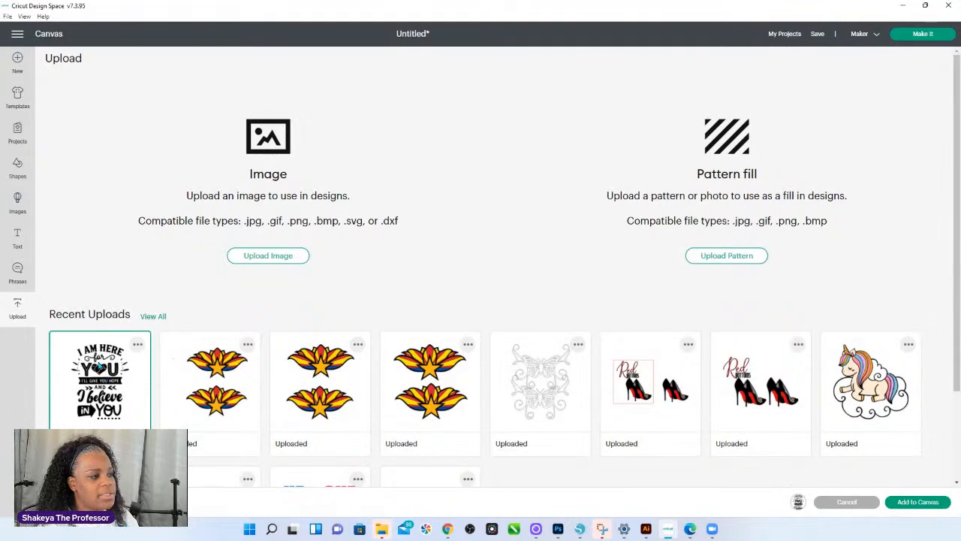
left_click(905, 499)
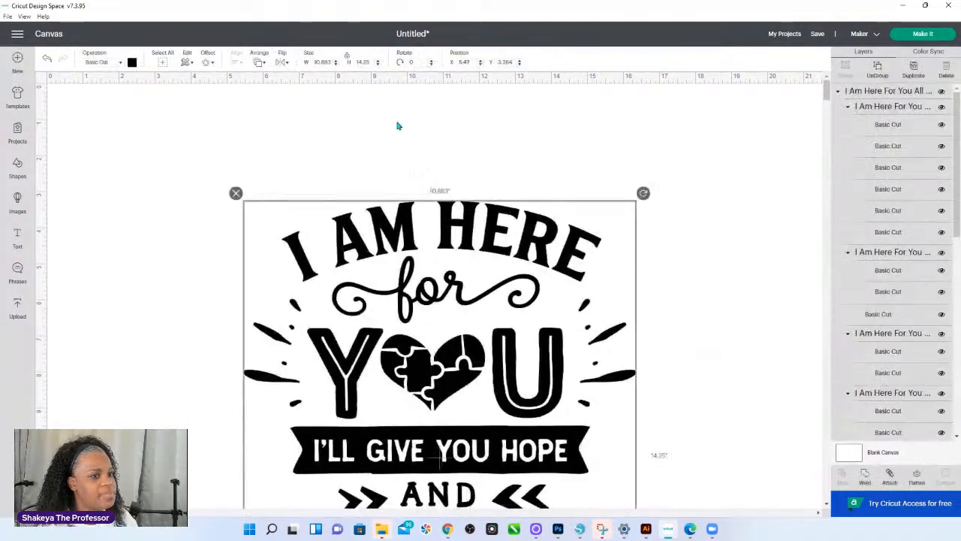
Move the design up to about X 3.748, Y 0.764 on the canvas and ungroup it.
scroll(494, 255, "down", 3)
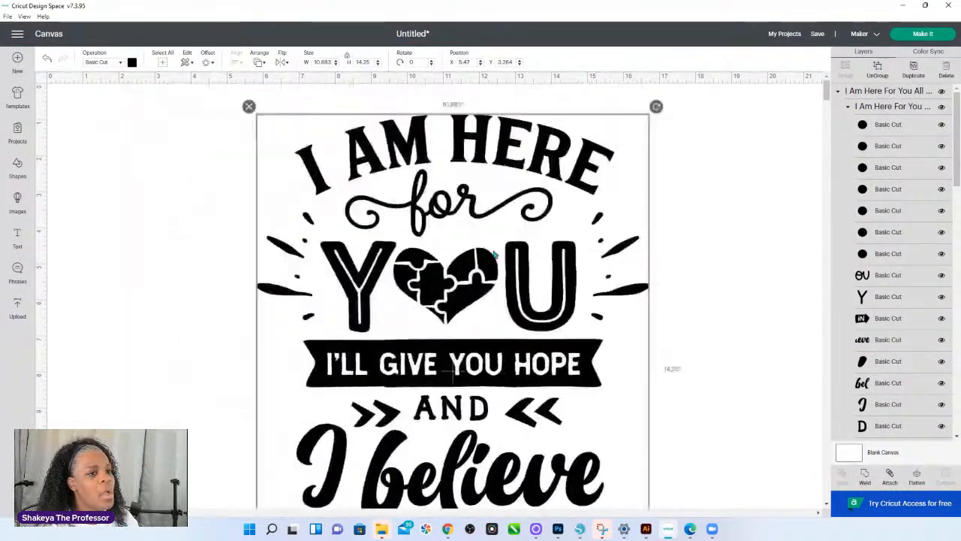
left_click_drag(494, 256, 374, 284)
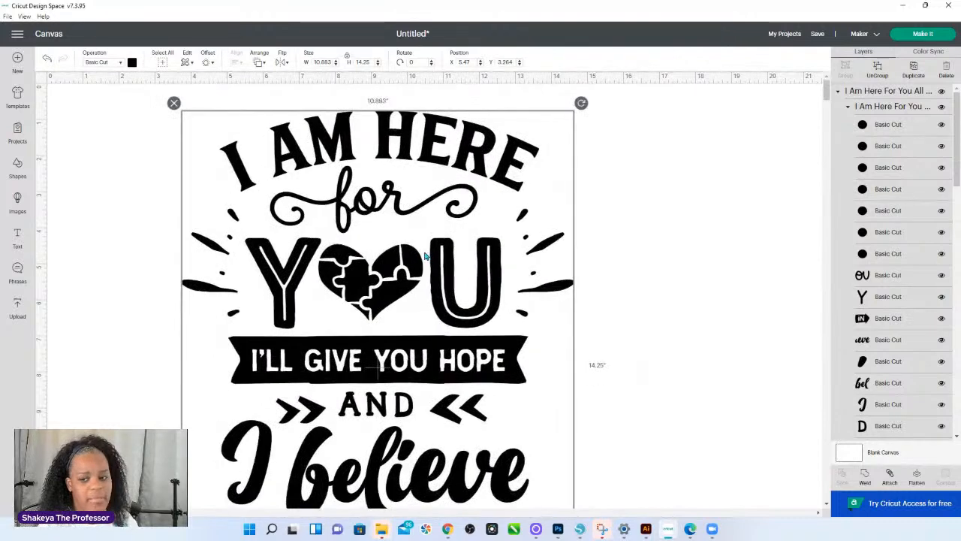
right_click(373, 284)
left_click(397, 179)
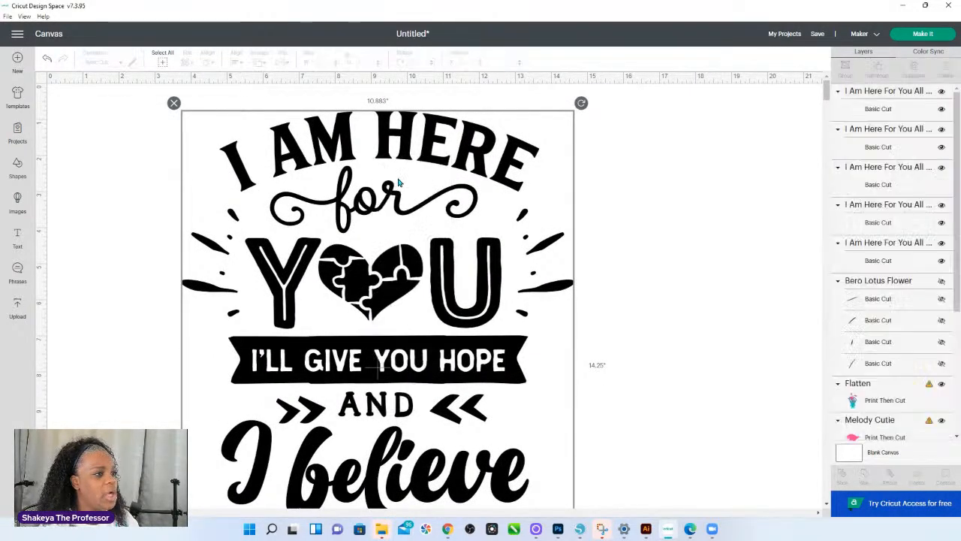
Move the lettering group separately from the heart, and undo the moves.
left_click(381, 287)
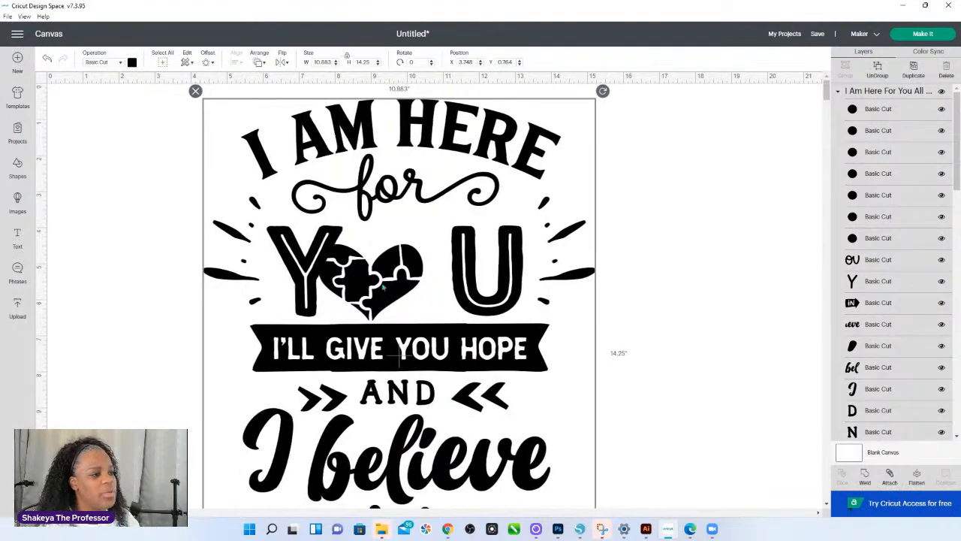
left_click_drag(382, 286, 362, 269)
left_click(359, 208)
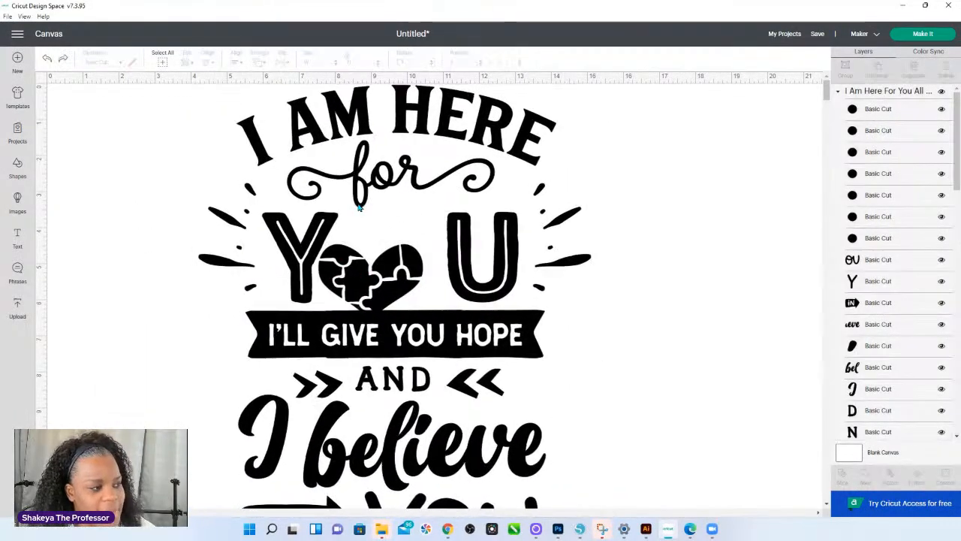
key("ctrl+z")
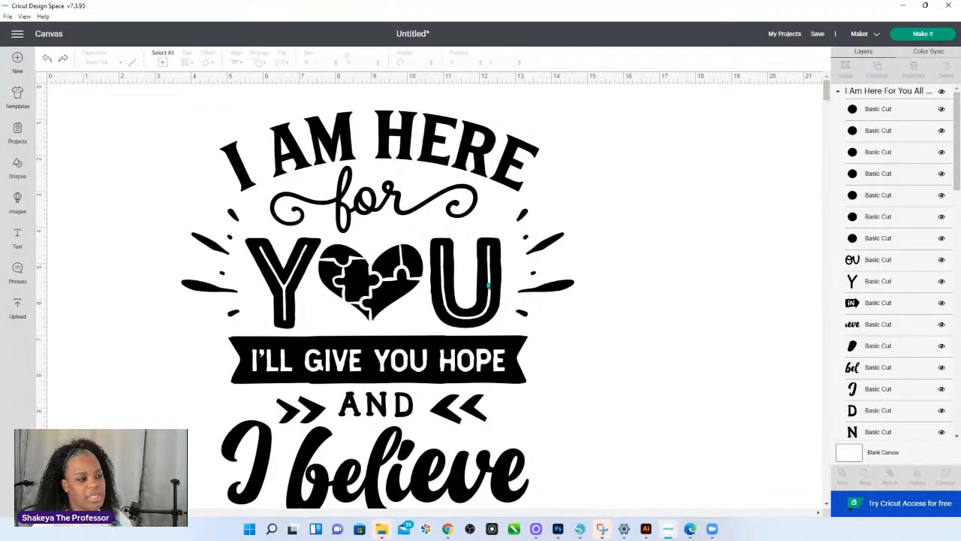
Switch to Silhouette Studio and select the heart in the quote design to inspect it.
left_click(579, 529)
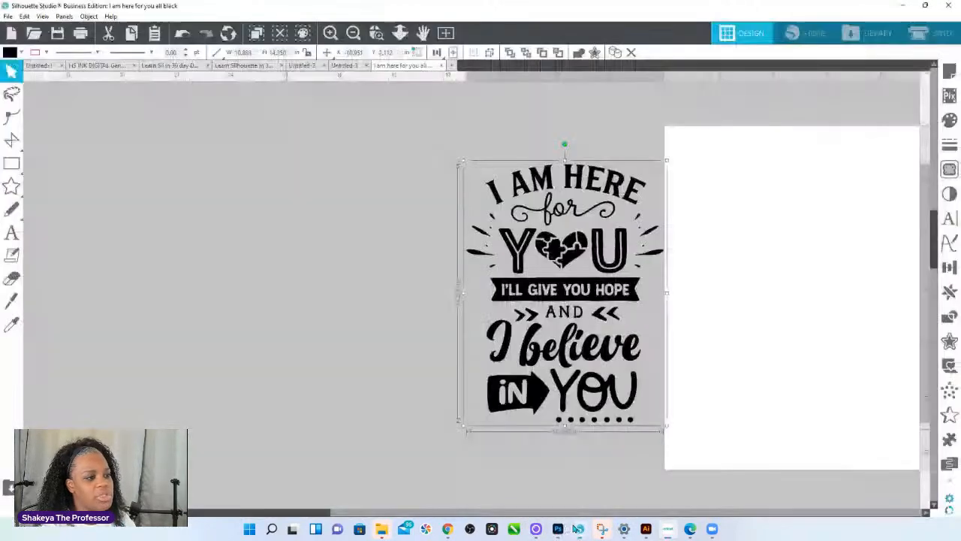
left_click(559, 255)
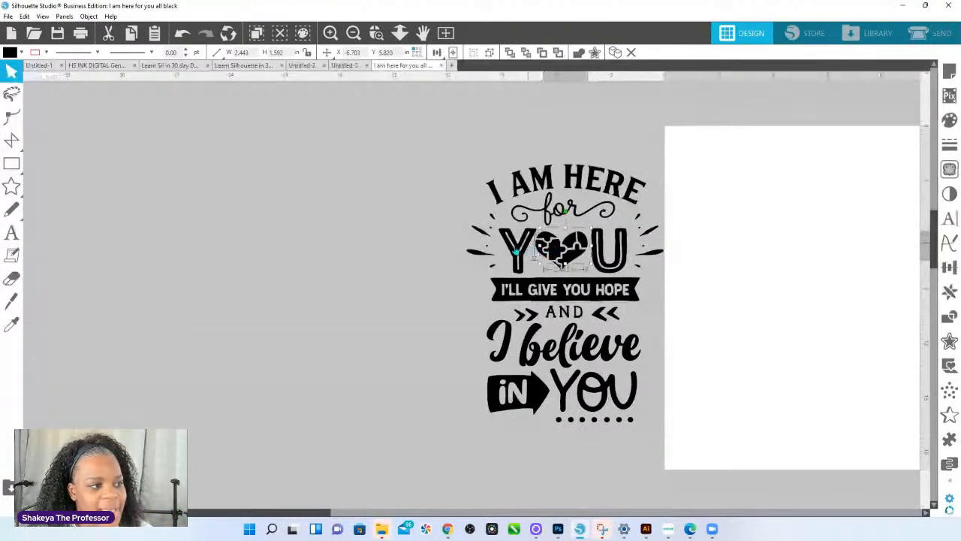
Switch back to Cricut Design Space and ungroup the lettering group into individual elements.
left_click(671, 530)
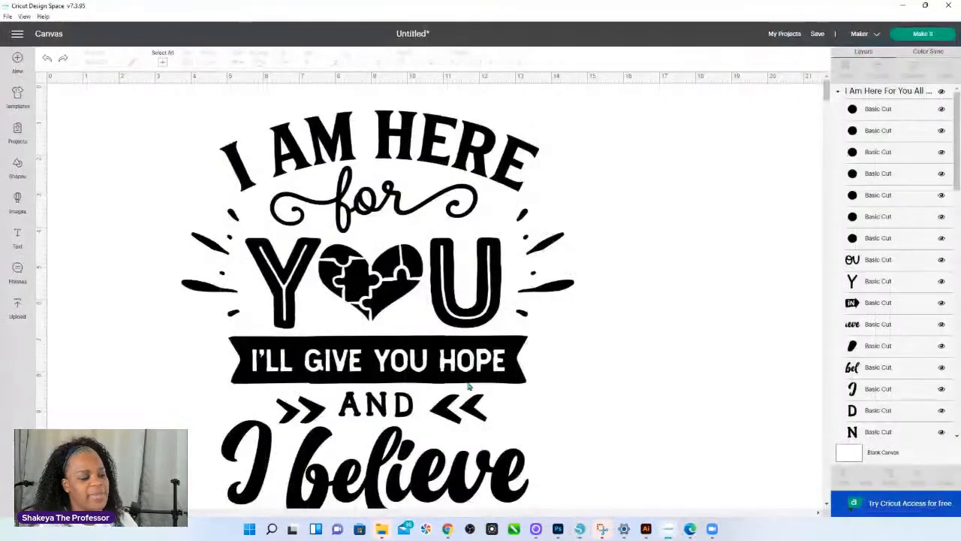
left_click(466, 292)
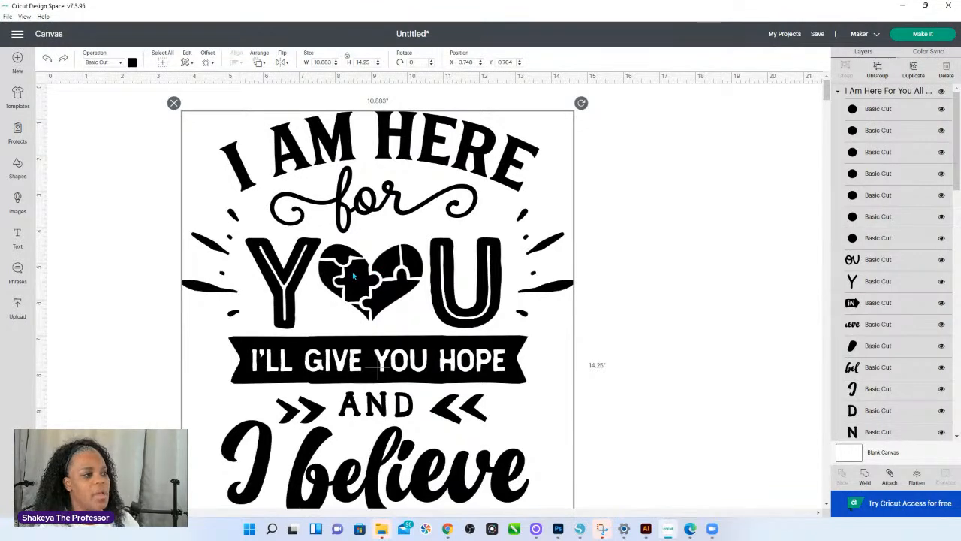
key("ctrl+shift+g")
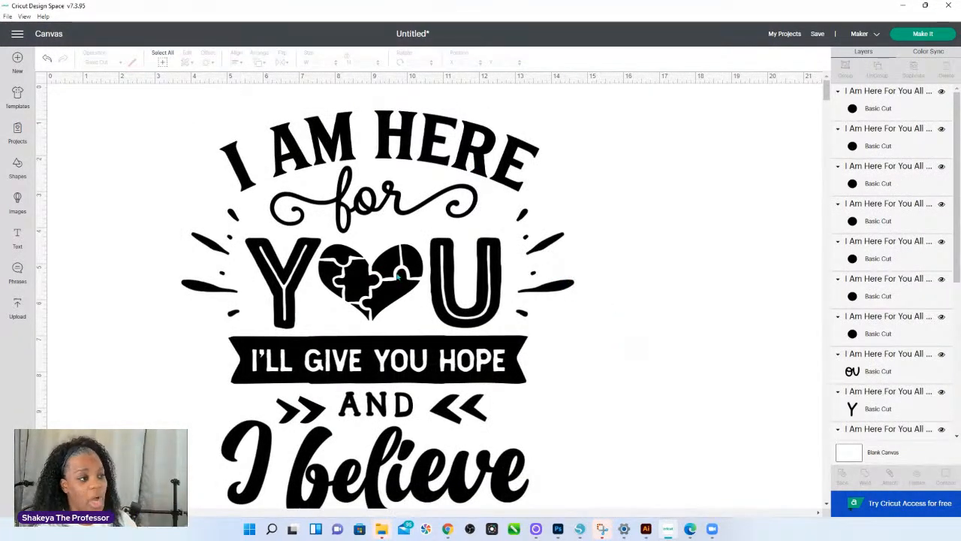
Select the U, the Y, the heart and the "I'll give you hope" banner in turn to check them as separate elements.
left_click(396, 271)
left_click(442, 249)
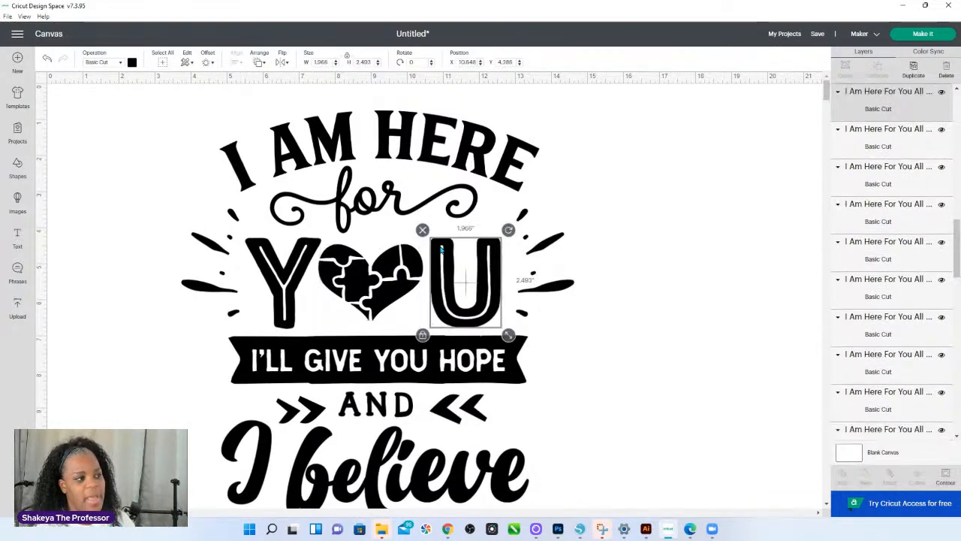
left_click(252, 243)
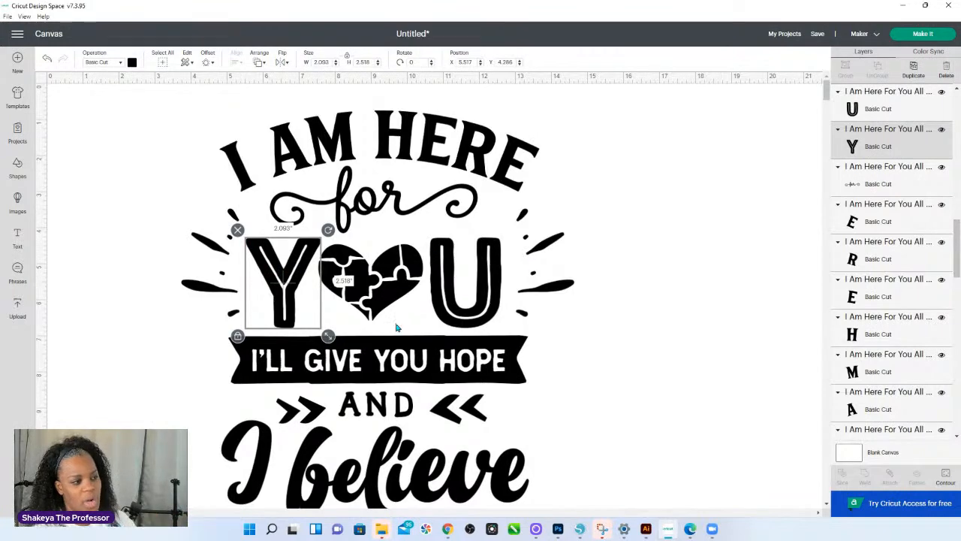
left_click(400, 293)
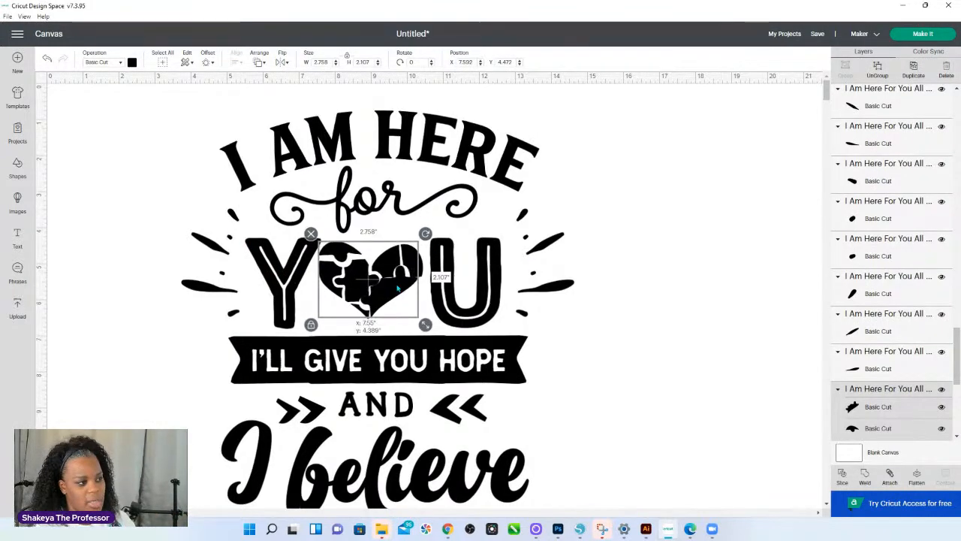
left_click(405, 319)
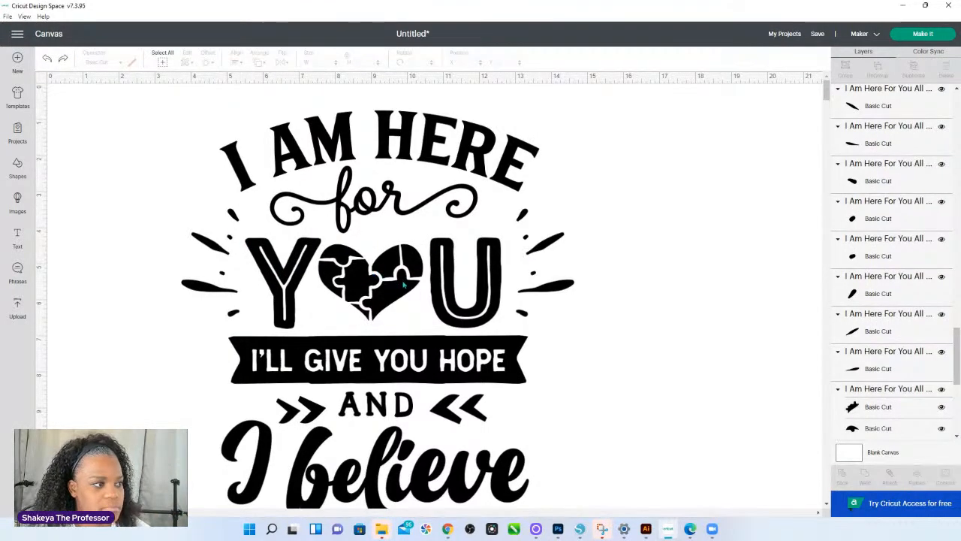
left_click(496, 362)
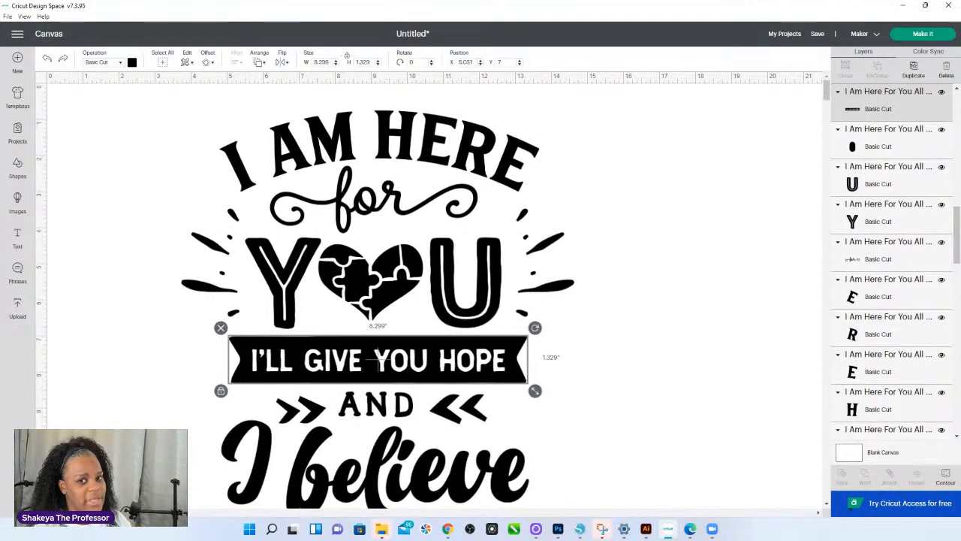
Switch to Silhouette Studio and ungroup the lettering group of the quote design.
left_click(580, 531)
left_click(564, 264)
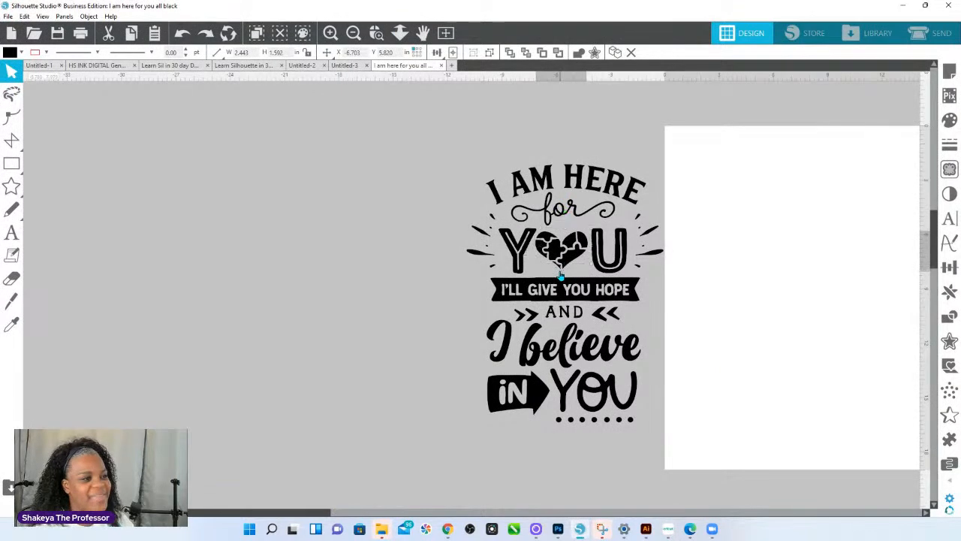
left_click(560, 279)
right_click(561, 282)
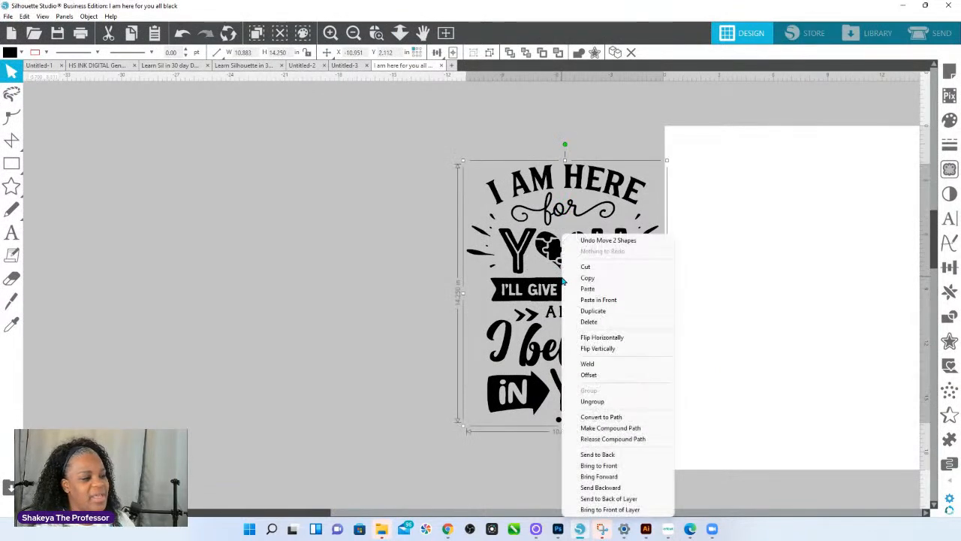
left_click(592, 402)
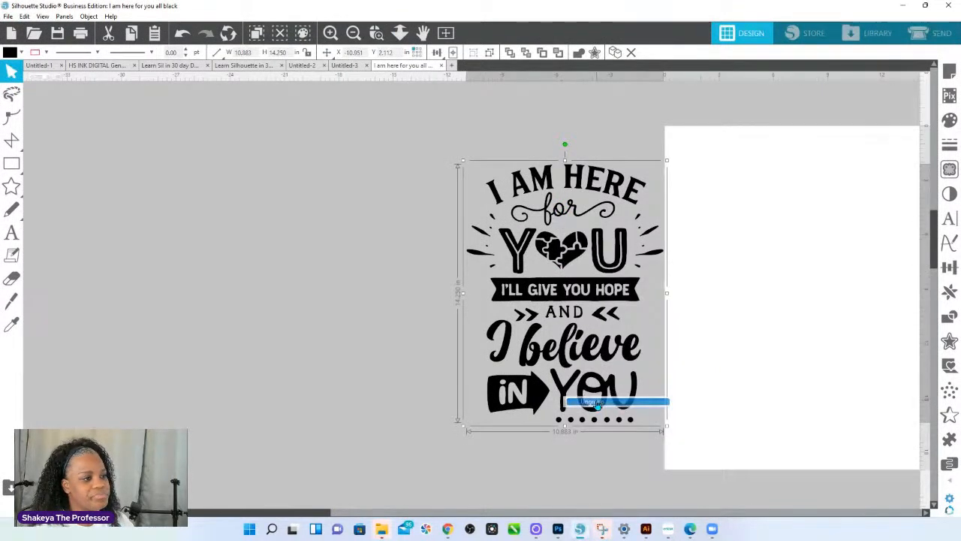
Select the "I'll give you hope" banner and set its line color to yellow.
left_click_drag(472, 263, 708, 304)
scroll(708, 304, "up", 5)
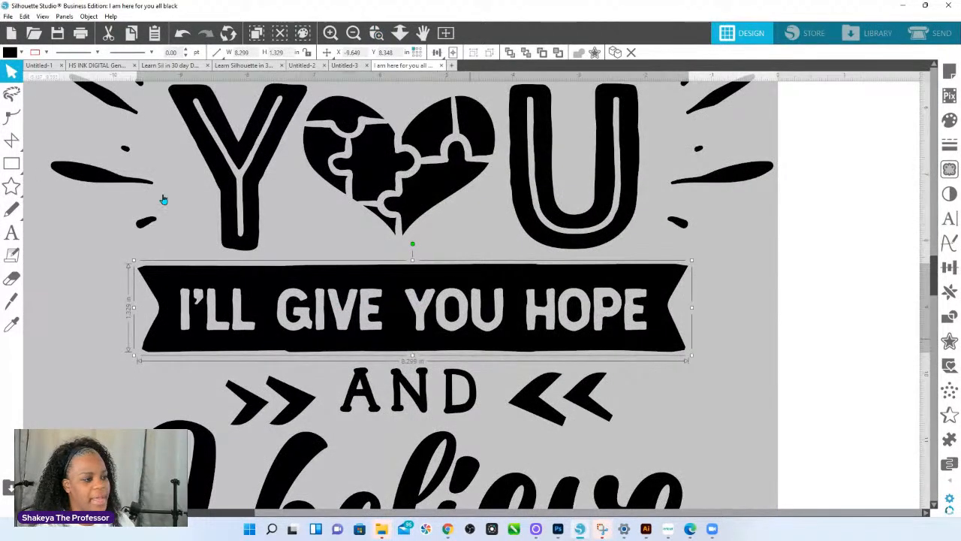
left_click(46, 54)
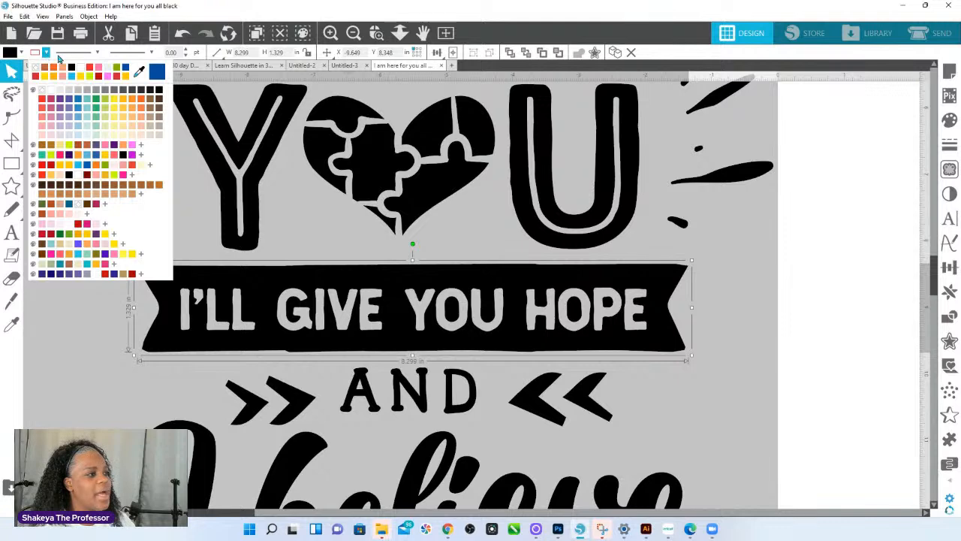
left_click(50, 157)
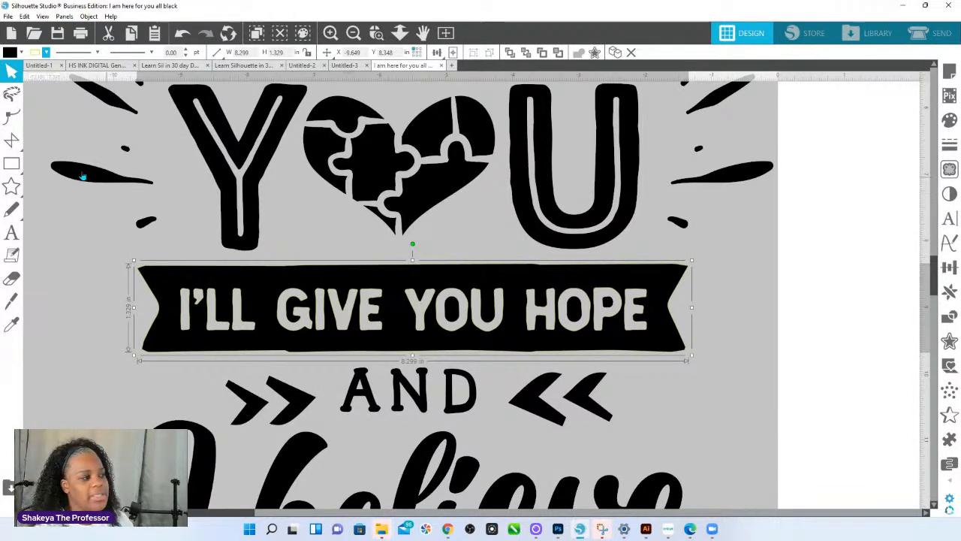
Draw a rectangle about 11.1 by 2.5 in across the banner area, fill it golden yellow, and move it left of the design.
left_click(14, 164)
left_click(34, 164)
mouse_move(68, 239)
left_mouse_down()
mouse_move(793, 395)
mouse_move(811, 409)
left_mouse_up()
left_click(949, 121)
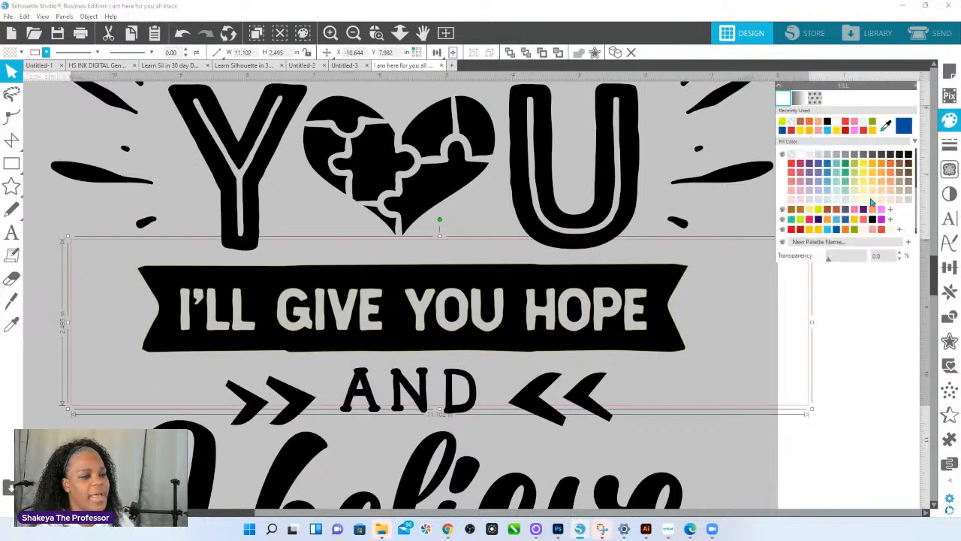
left_click(807, 227)
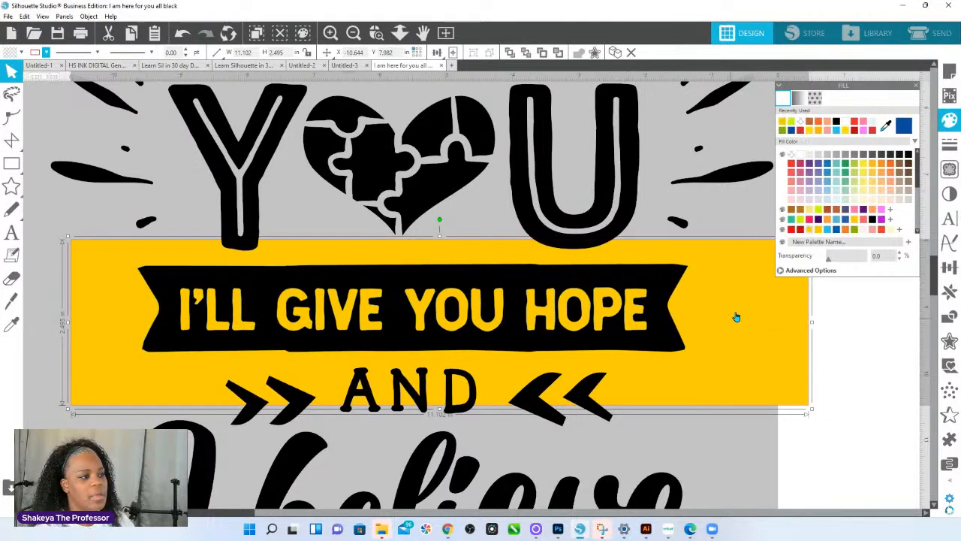
mouse_move(722, 360)
left_mouse_down()
mouse_move(714, 277)
mouse_move(722, 352)
left_mouse_up()
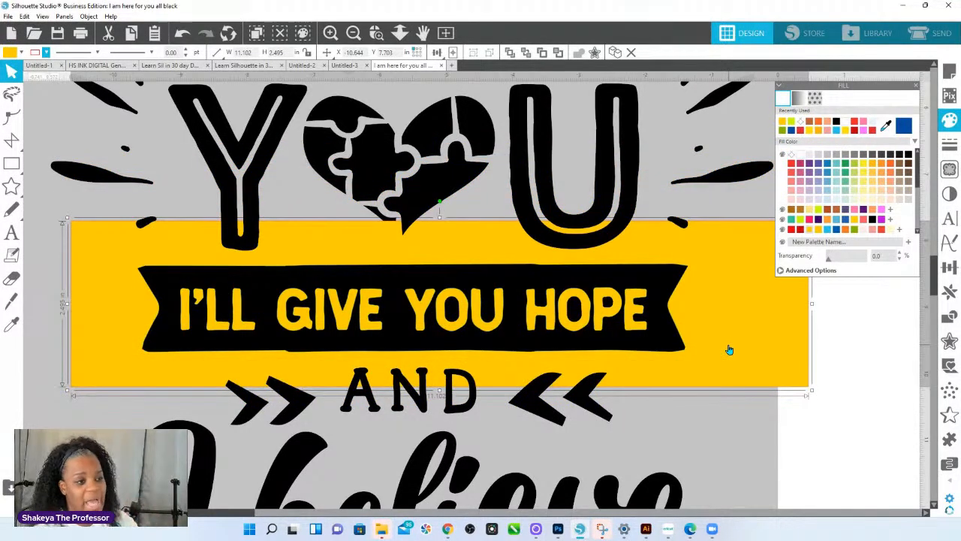
left_click_drag(729, 354, 6, 411)
Release the banner's compound path and fill only the "I'll give you hope" lettering with golden yellow.
double_click(317, 282)
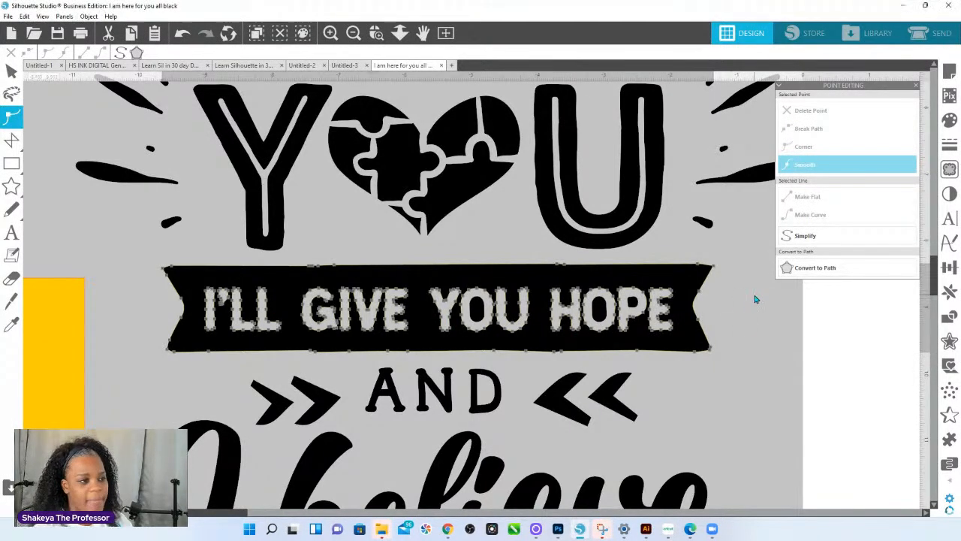
key("Escape")
right_click(633, 277)
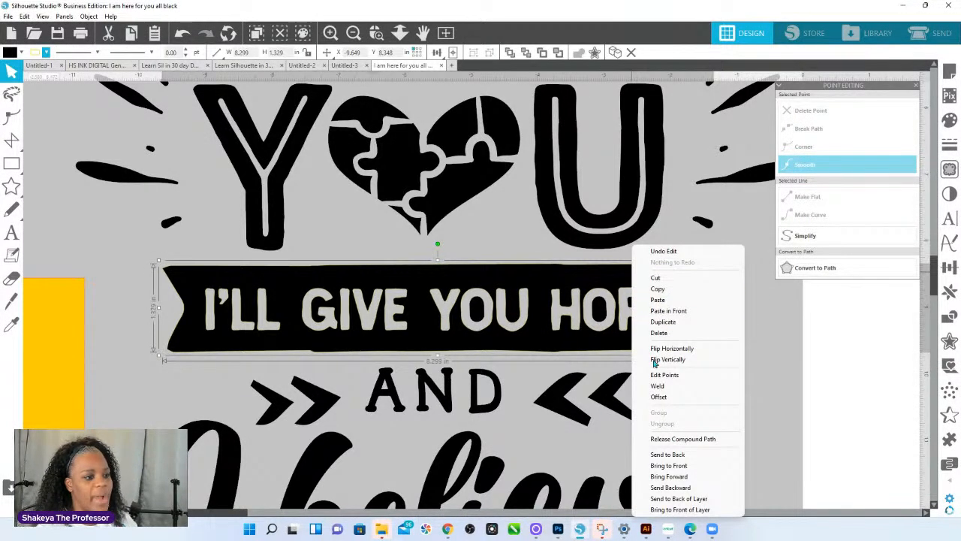
left_click(675, 439)
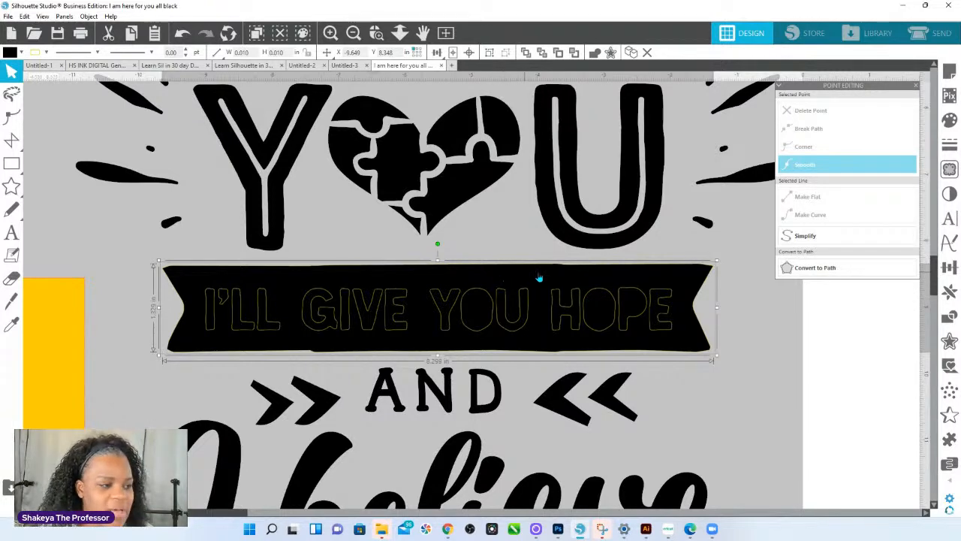
left_click(692, 273)
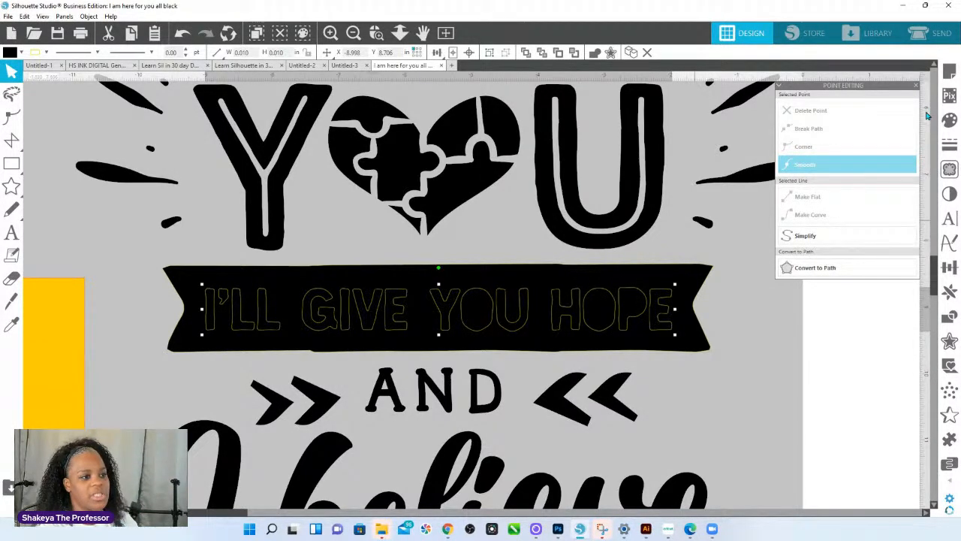
left_click(950, 119)
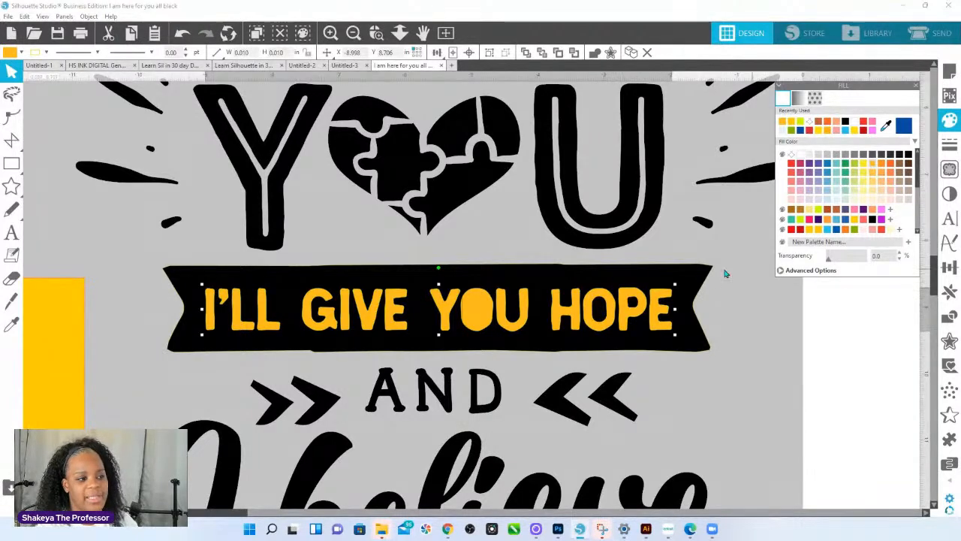
Try moving the banner off the golden lettering to expose the separate letter centers, and undo the move.
left_click(601, 316)
left_click_drag(602, 313, 603, 320)
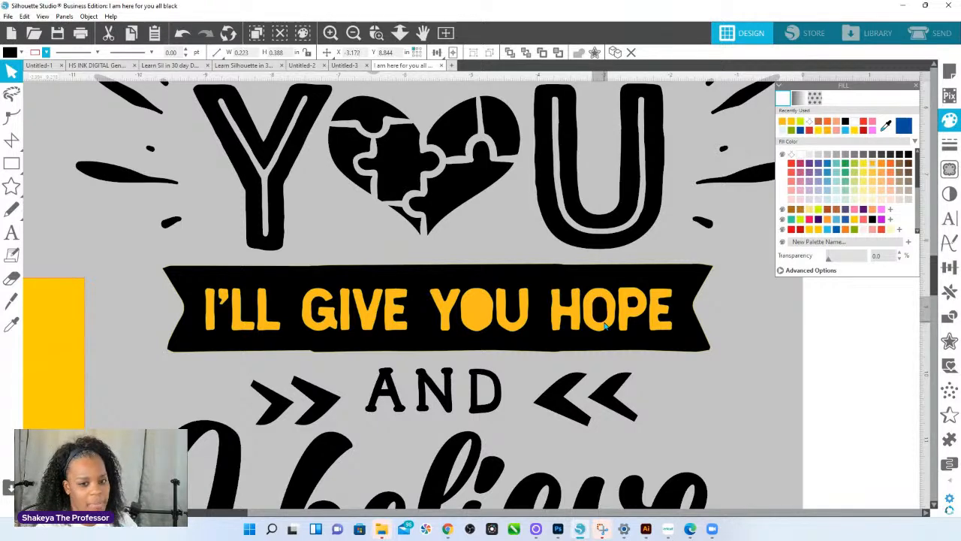
key("Escape")
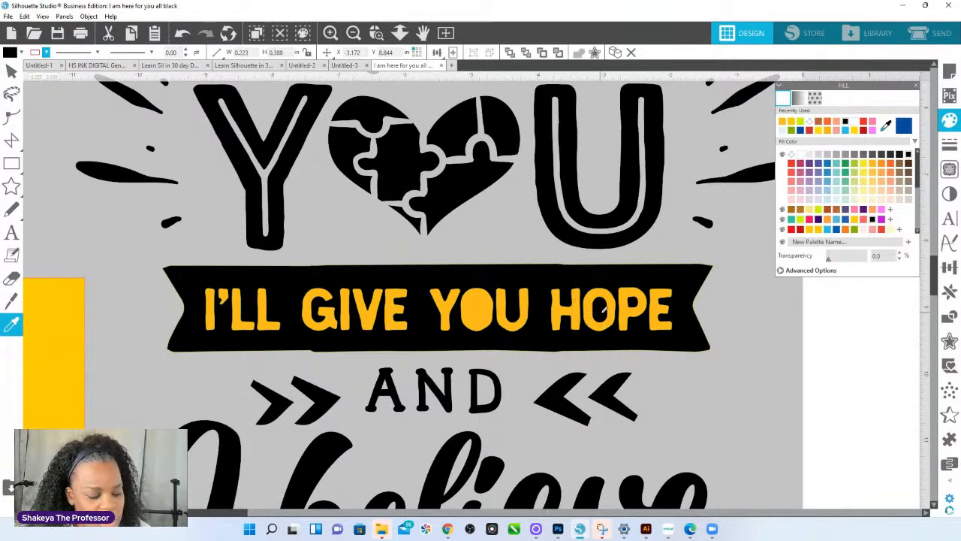
left_click_drag(591, 281, 455, 121)
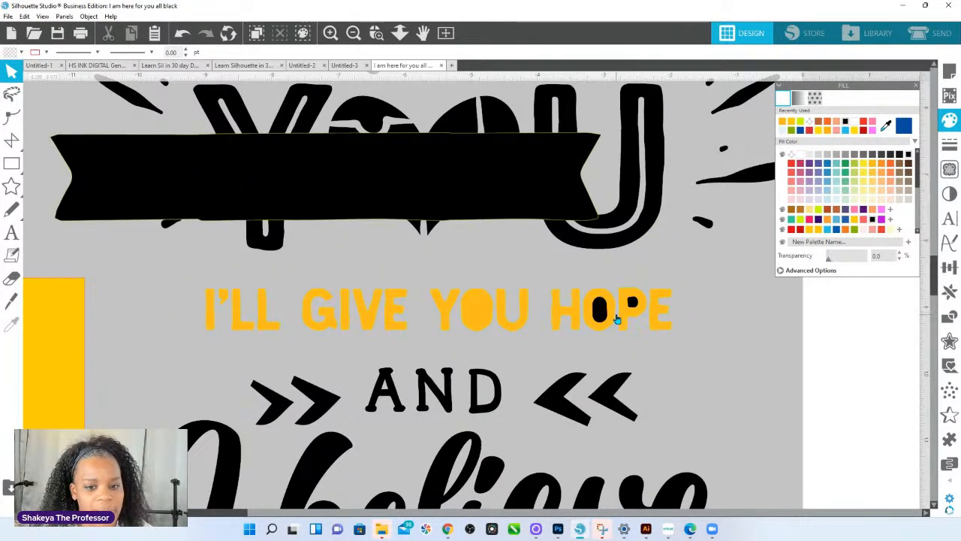
key("ctrl+z")
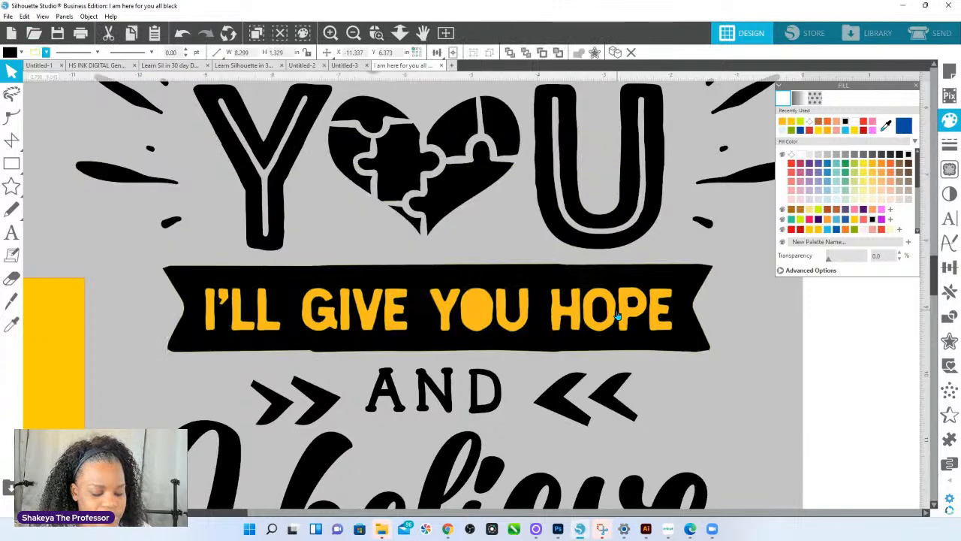
Select all the banner lettering together with its letter centers, without the banner shape, and make it a compound path.
left_click(617, 317)
left_click(692, 319)
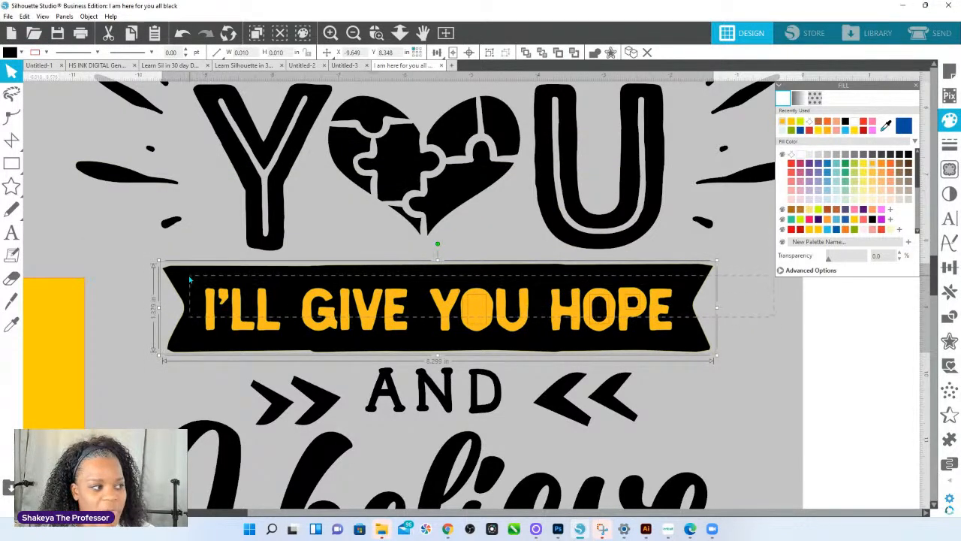
left_click(499, 276)
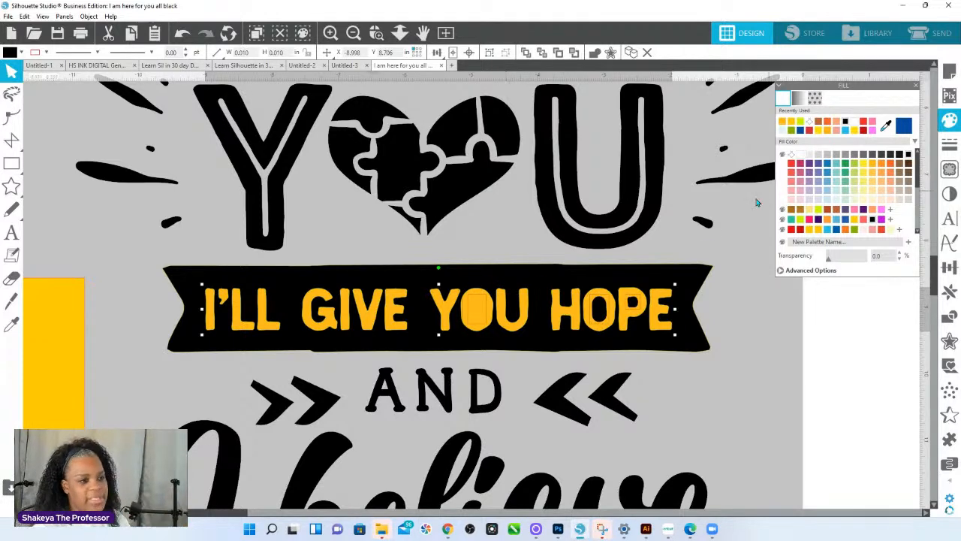
right_click(635, 306)
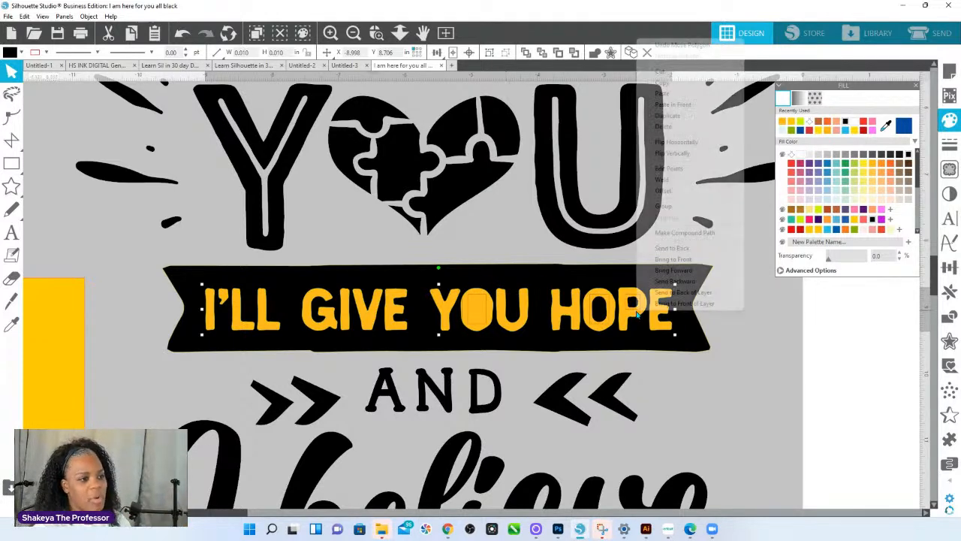
left_click(684, 234)
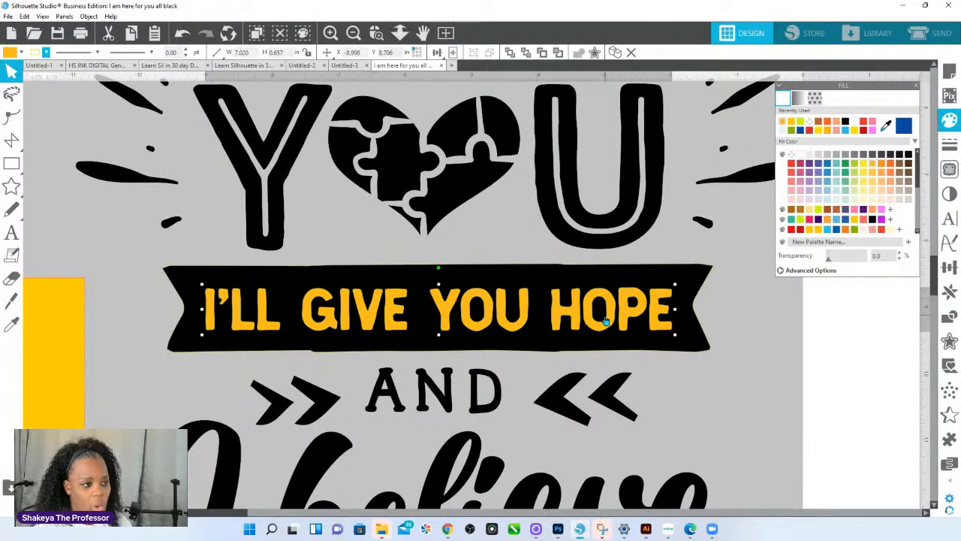
Fill the banner shape blue and then red, and nudge the golden lettering slightly up and left within it.
left_click(679, 272)
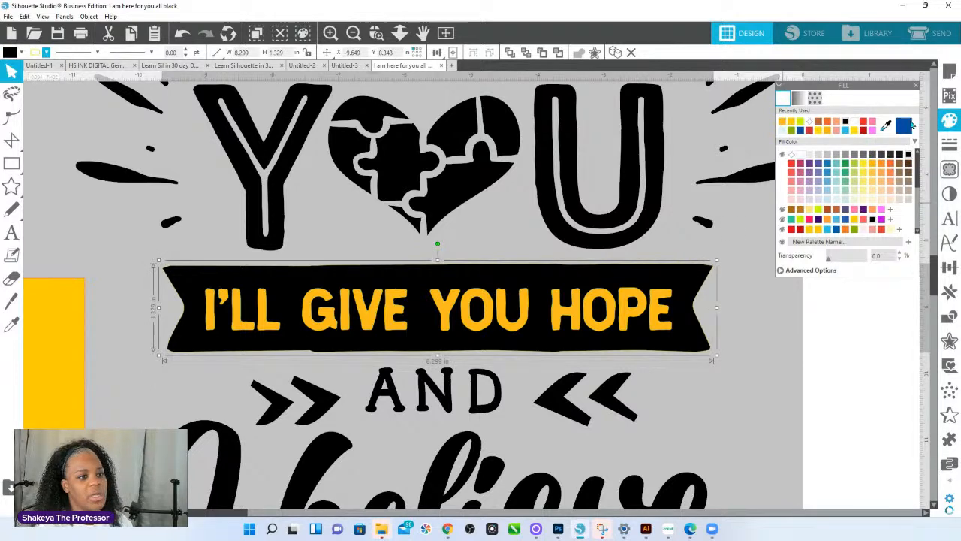
left_click(906, 126)
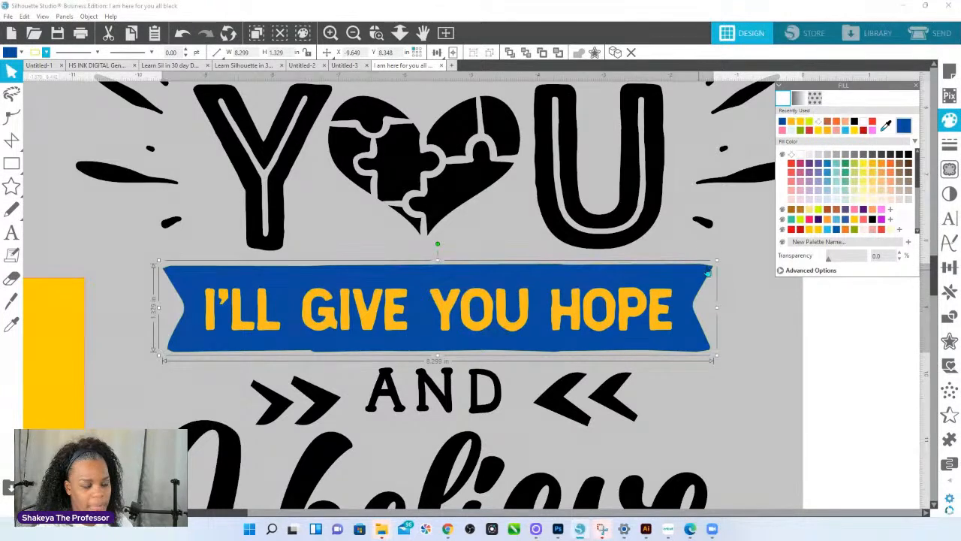
left_click(799, 229)
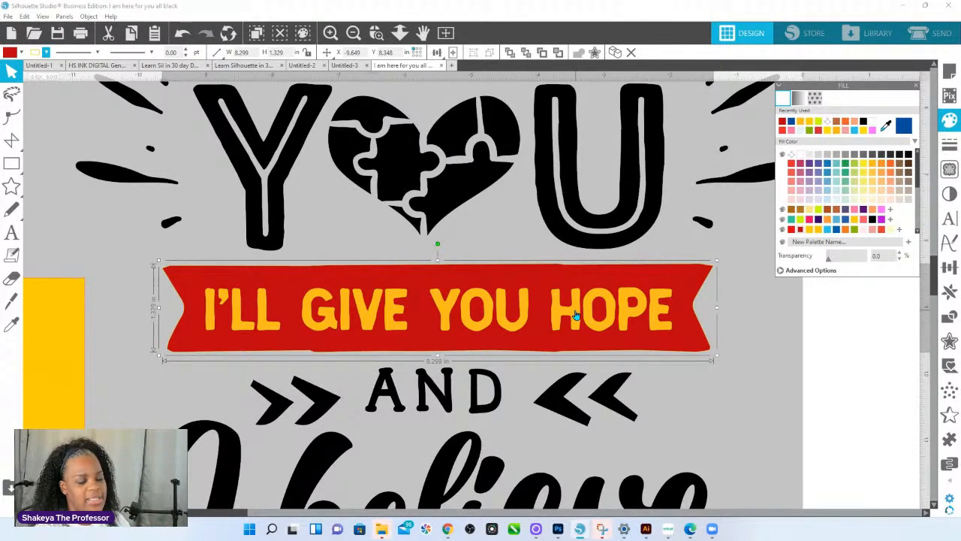
mouse_move(576, 315)
left_mouse_down()
mouse_move(573, 281)
mouse_move(574, 313)
left_mouse_up()
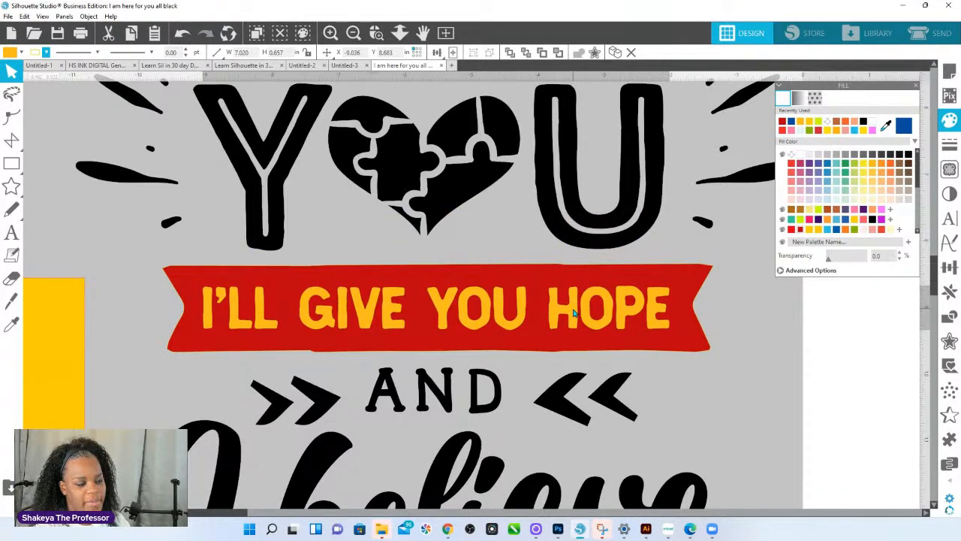
key("Escape")
Switch to Cricut Design Space, paste a copy of the "I'll give you hope" banner, and place it beside the original on the right.
left_click(670, 532)
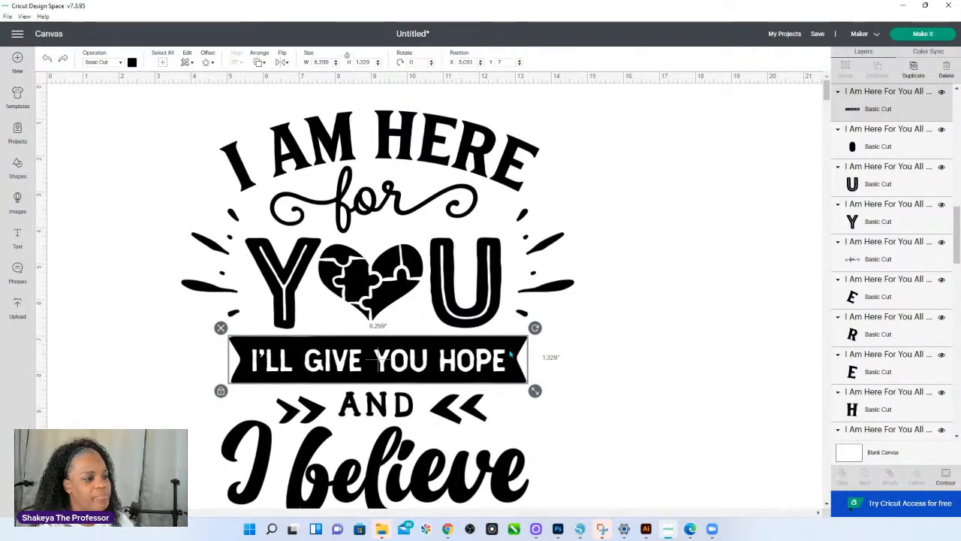
key("ctrl+v")
left_click_drag(386, 386, 682, 402)
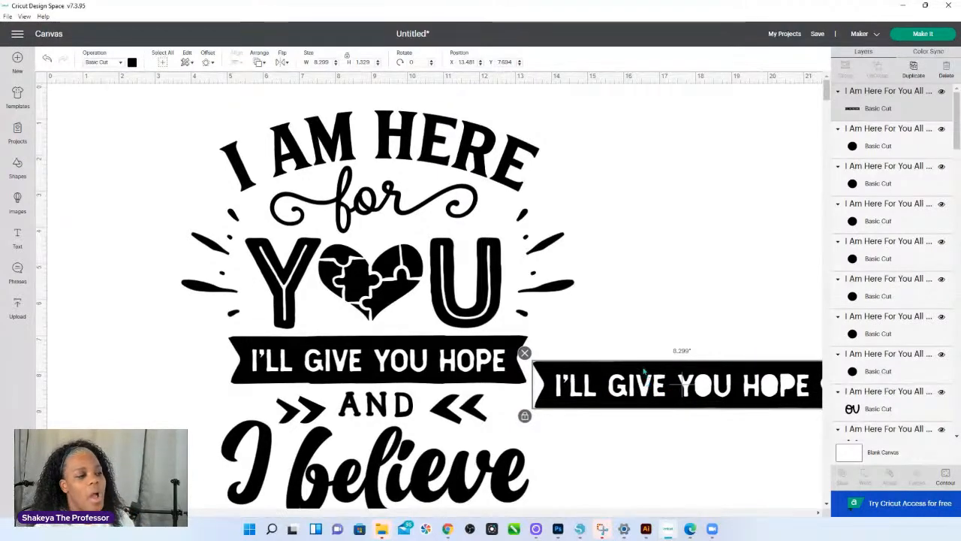
left_click_drag(650, 385, 647, 347)
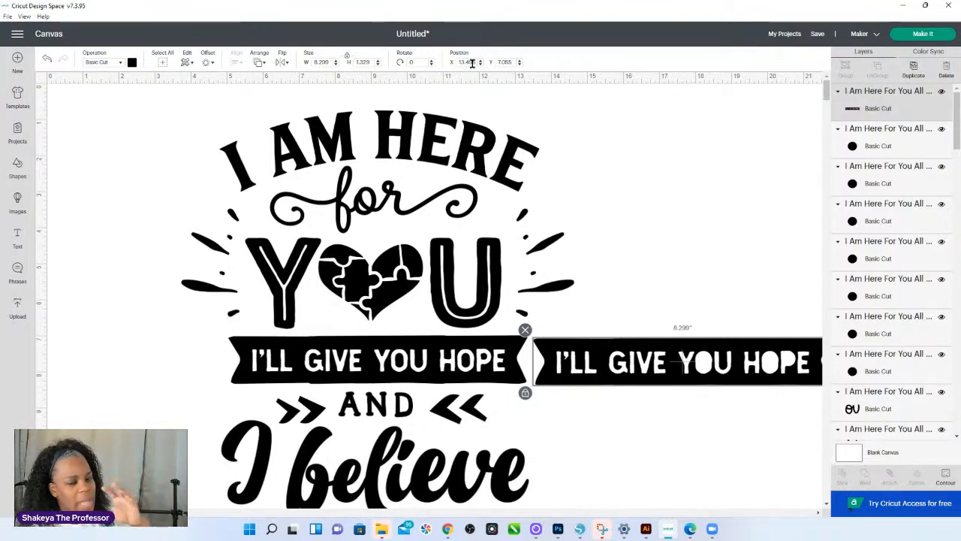
Hide all contours of the copied banner with the Contour tool to leave a solid banner shape.
mouse_move(623, 528)
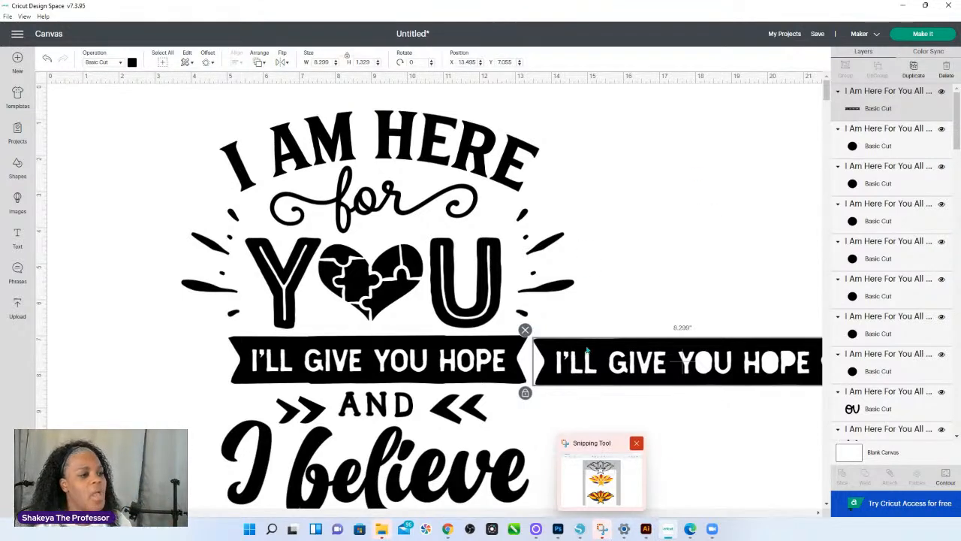
left_click(948, 481)
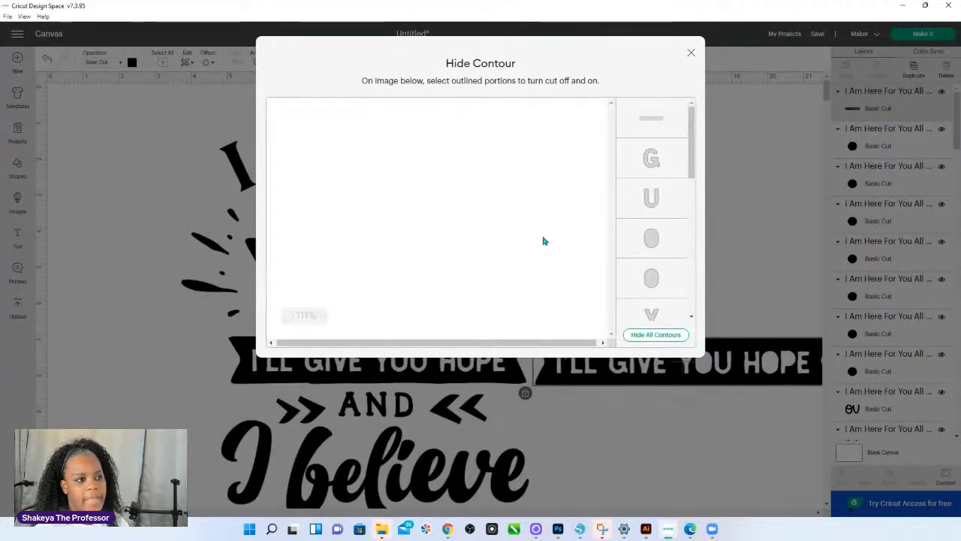
left_click(658, 336)
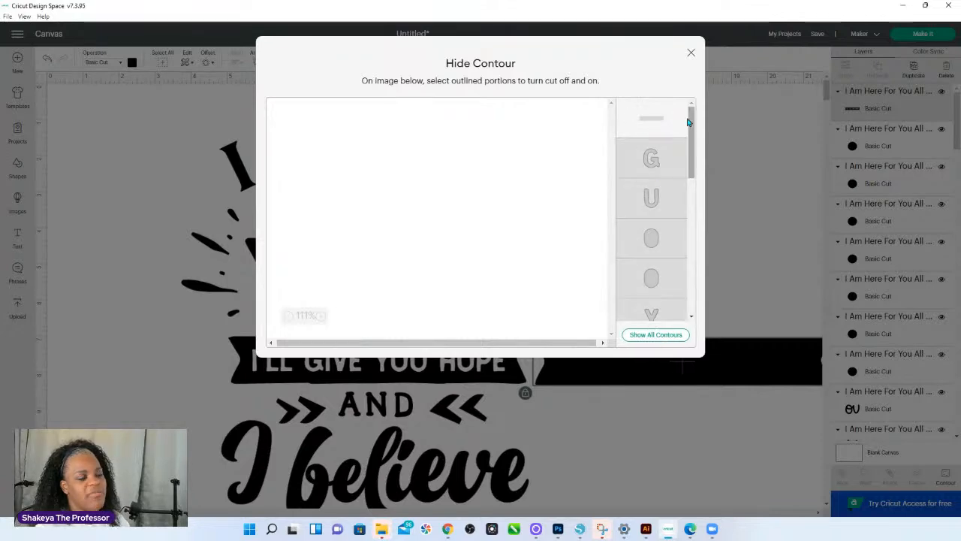
left_click(690, 55)
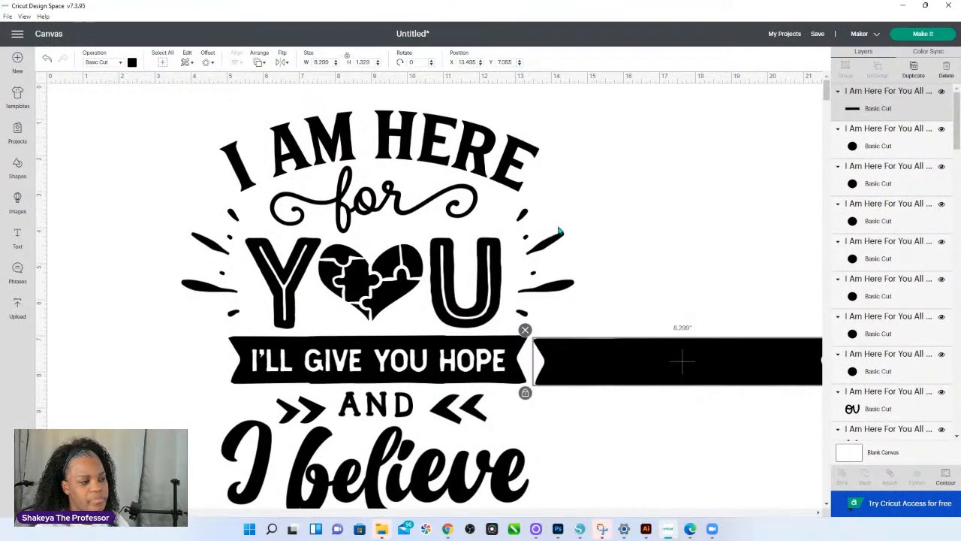
Try moving the original lettered banner away from its place in the design, and undo the move.
left_click(415, 345)
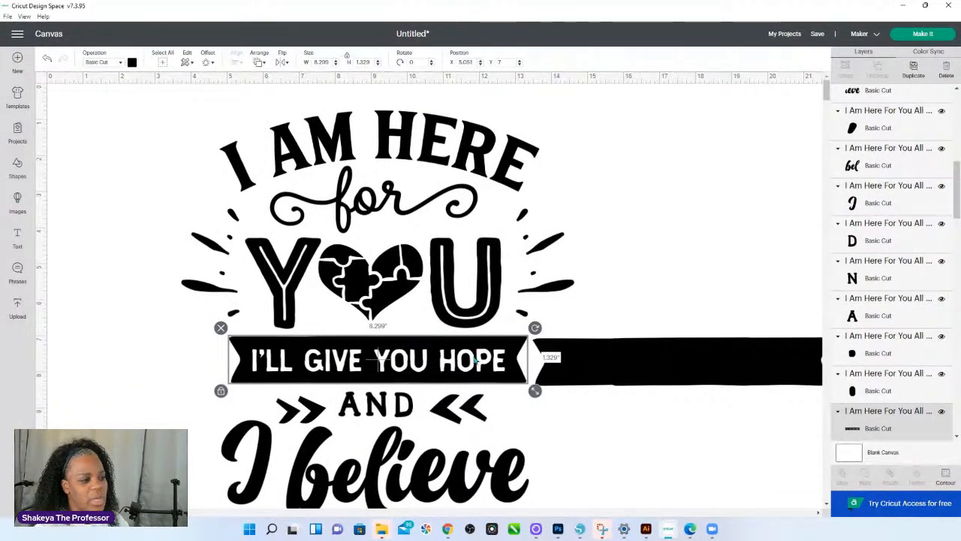
left_click_drag(444, 347, 728, 253)
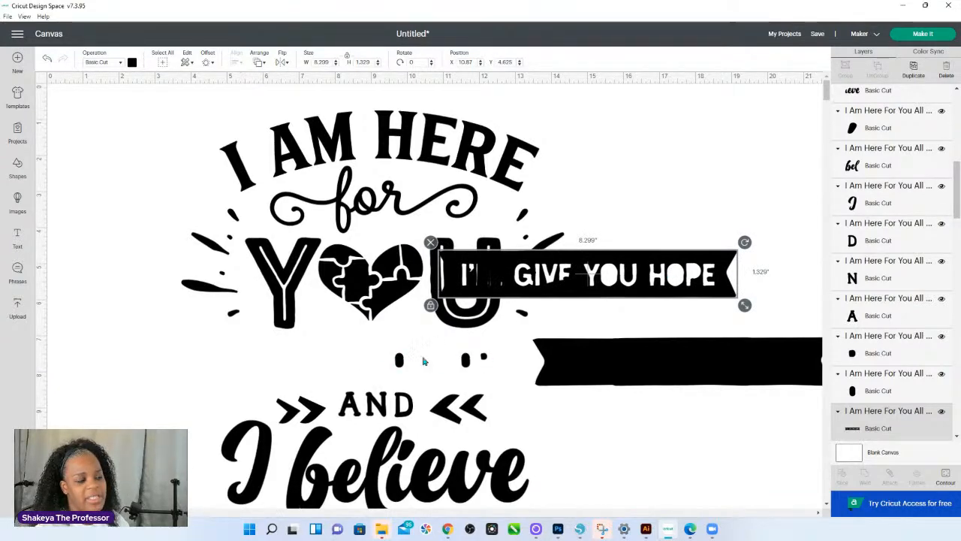
left_click(46, 62)
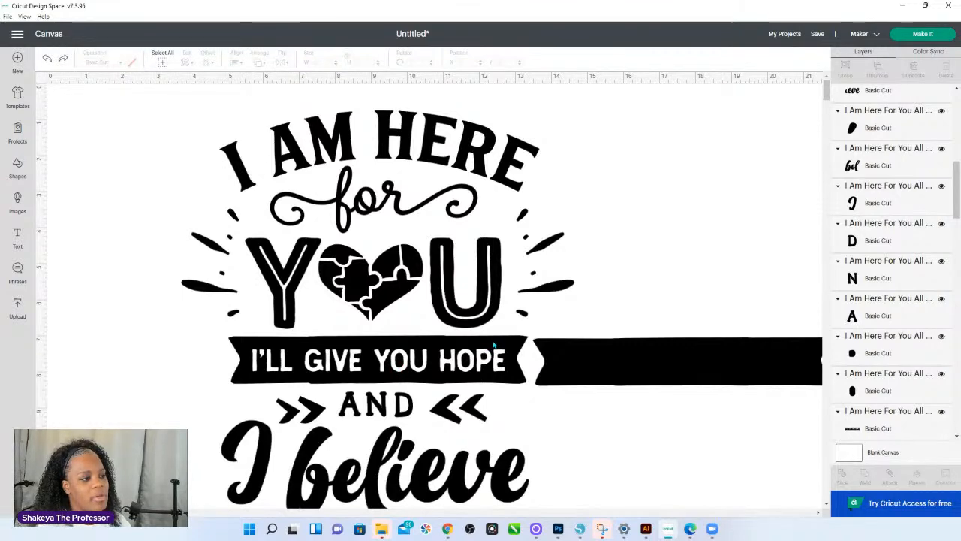
Hide the banner outline contour of the original "I'll give you hope" piece to leave only its lettering.
left_click(496, 345)
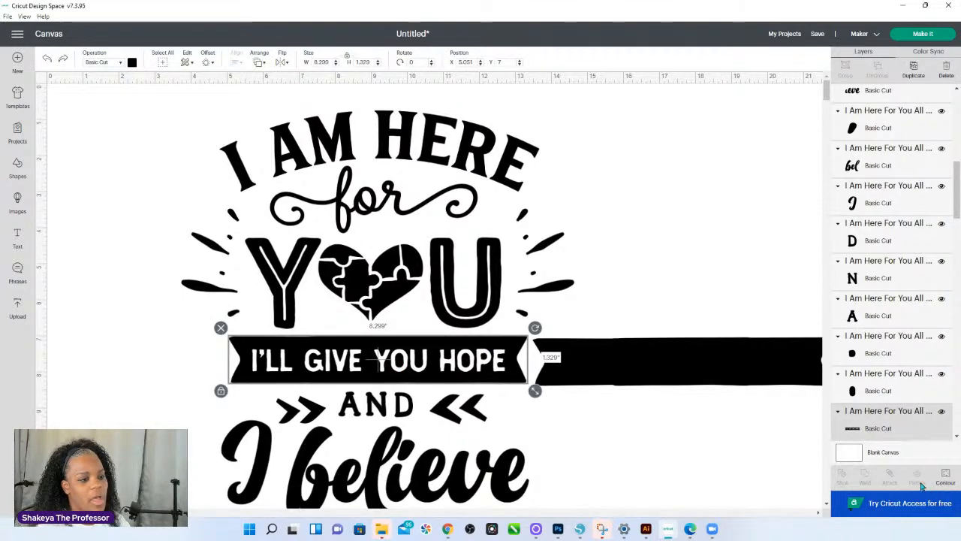
left_click(946, 478)
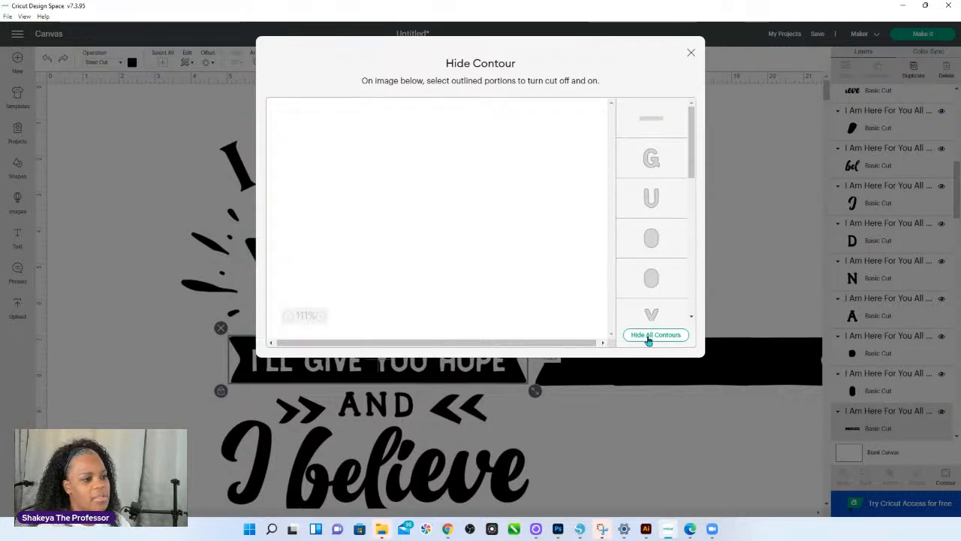
left_click(651, 122)
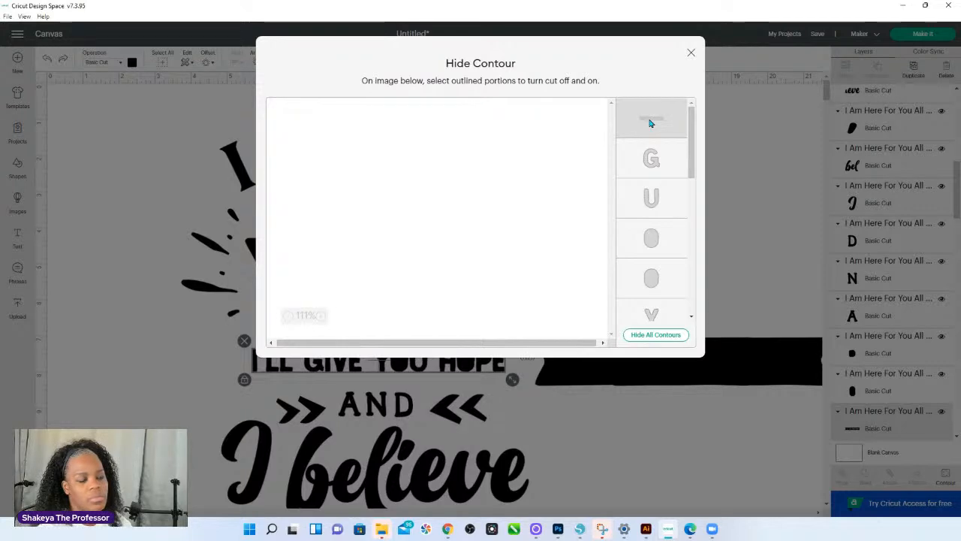
left_click(690, 54)
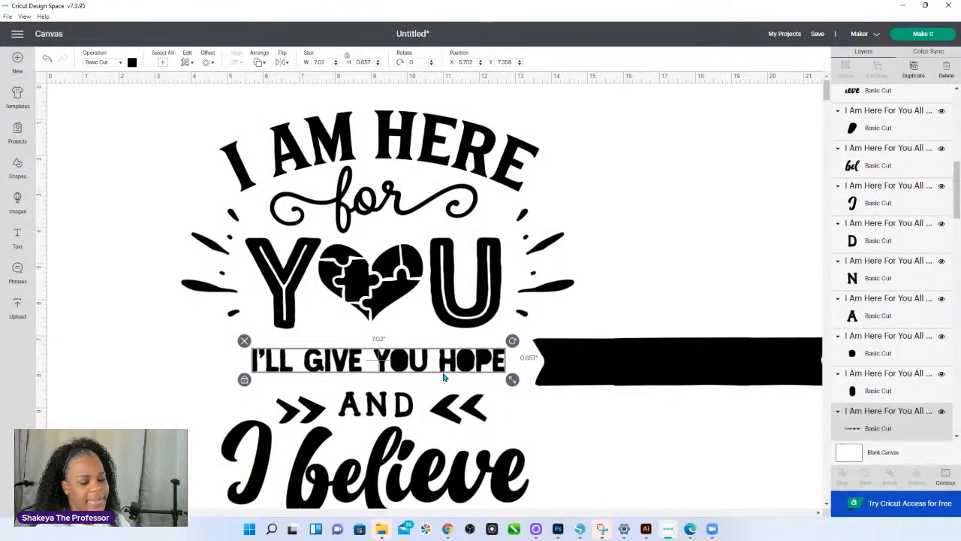
Recolor the "I'll give you hope" lettering purple.
left_click(133, 63)
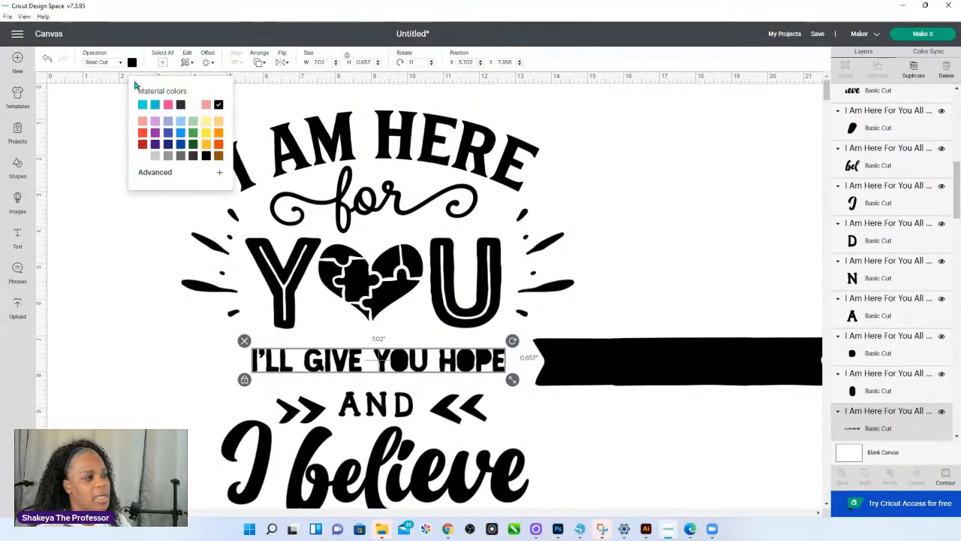
left_click(154, 136)
left_click(617, 275)
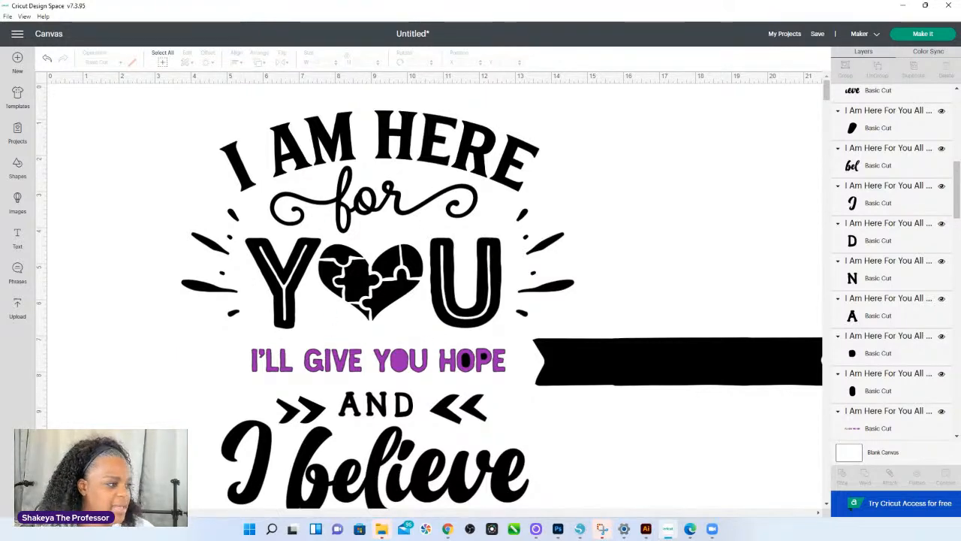
Try moving the purple lettering upward off its black letter centers, and undo the move.
scroll(421, 292, "up", 3)
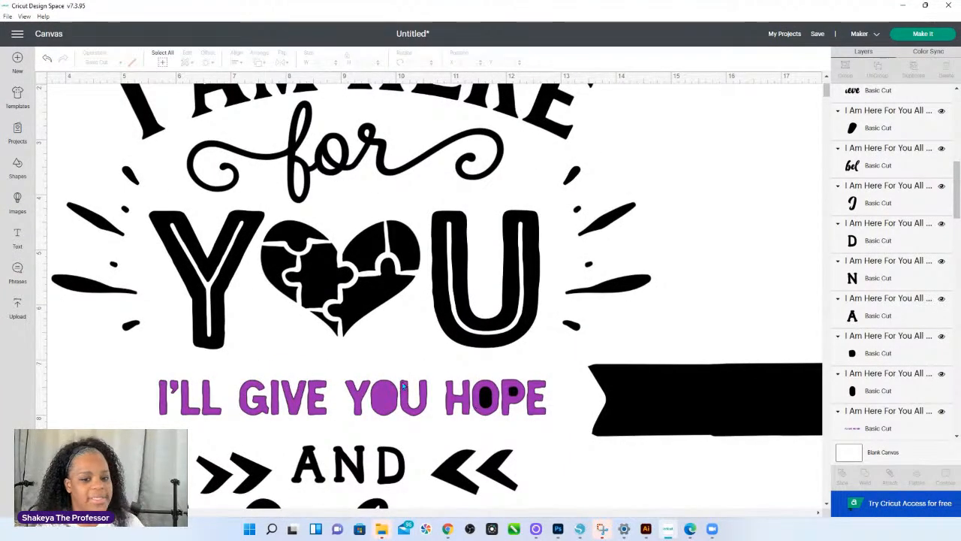
left_click_drag(467, 402, 471, 375)
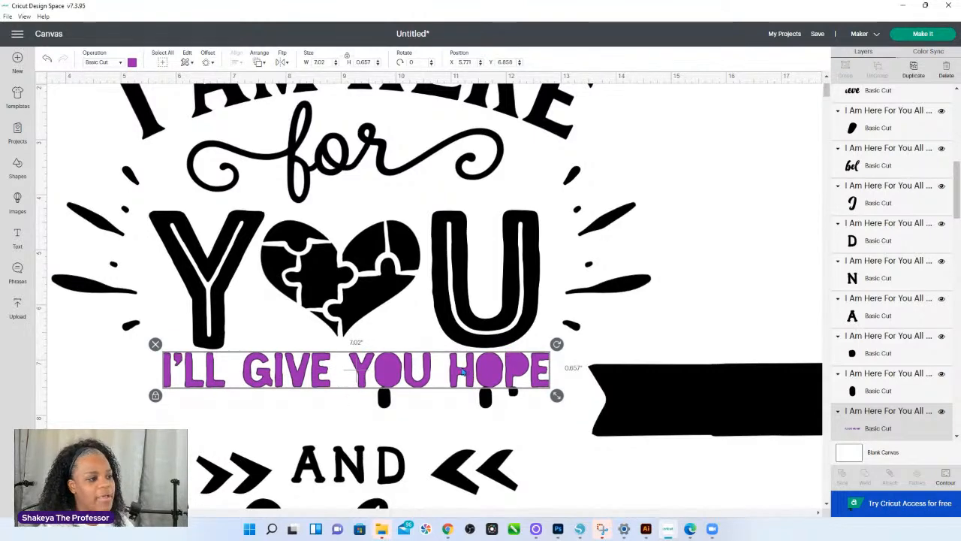
left_click(46, 58)
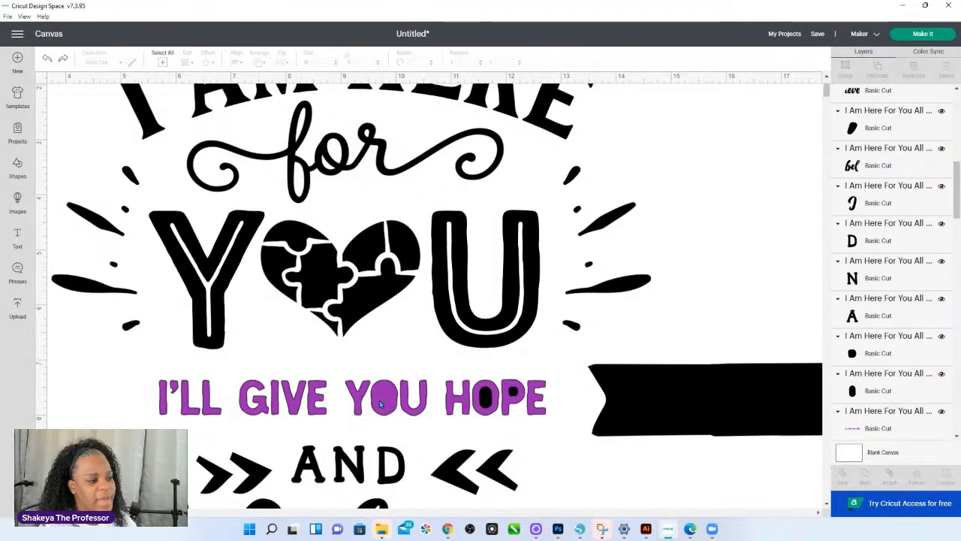
Move the purple lettering's layer below the black O center of "YOU" and below the large U in the stacking order.
left_click(381, 400)
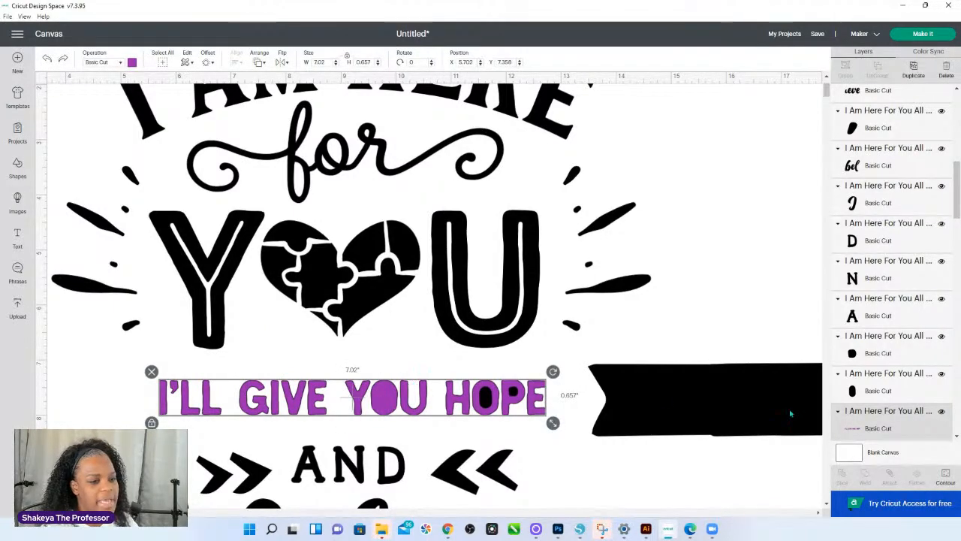
scroll(898, 420, "down", 3)
left_click_drag(882, 322, 914, 384)
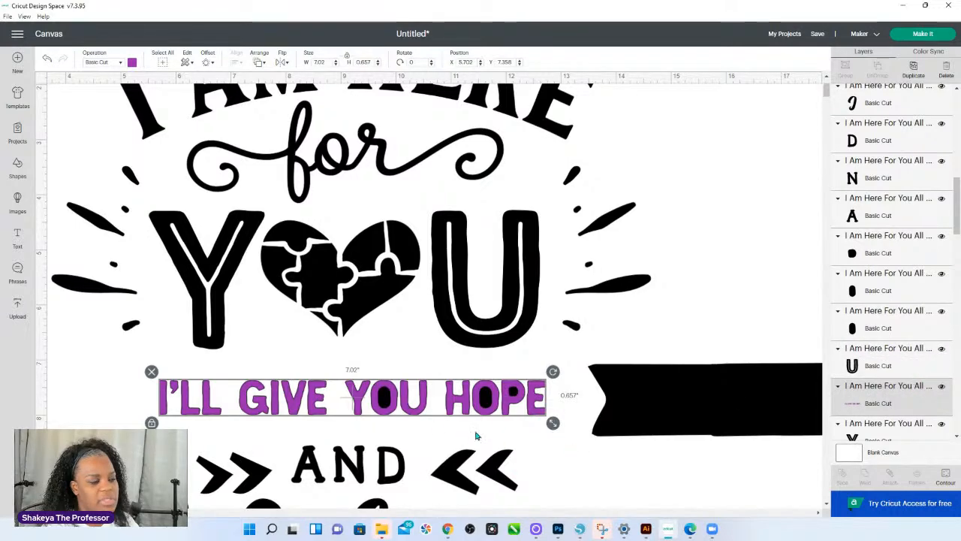
left_click(425, 357)
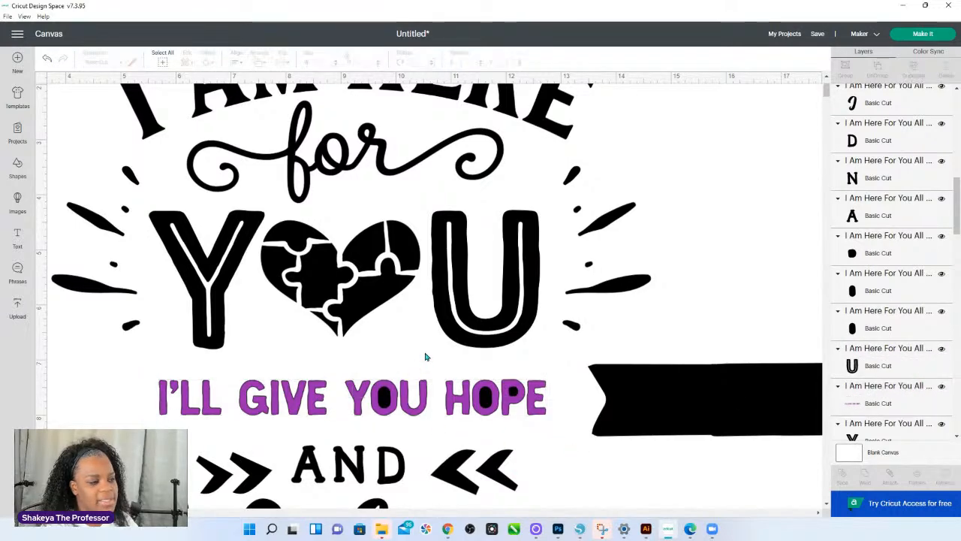
Slice the black O center of "YOU" from the purple lettering and pull the black piece and the lettering away.
left_click(385, 400)
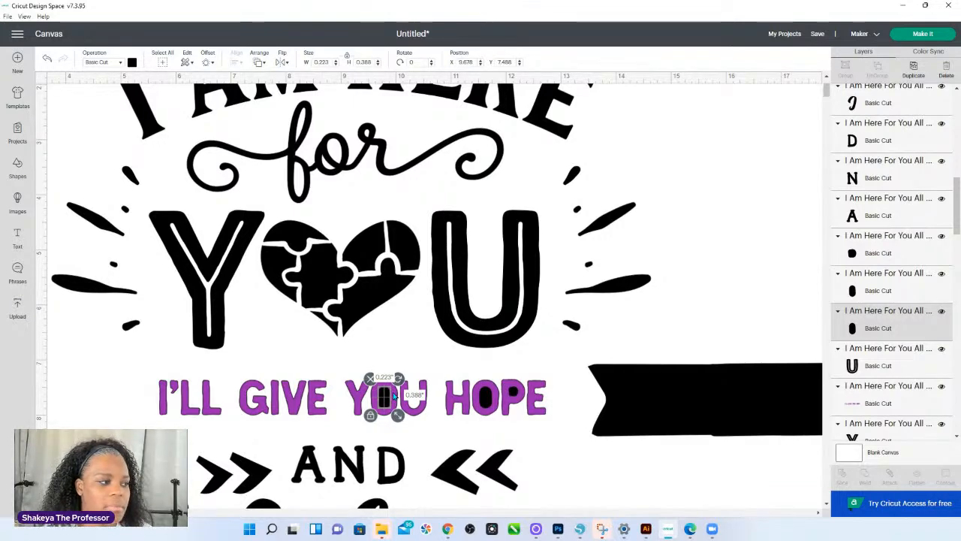
left_click(392, 398, "shift")
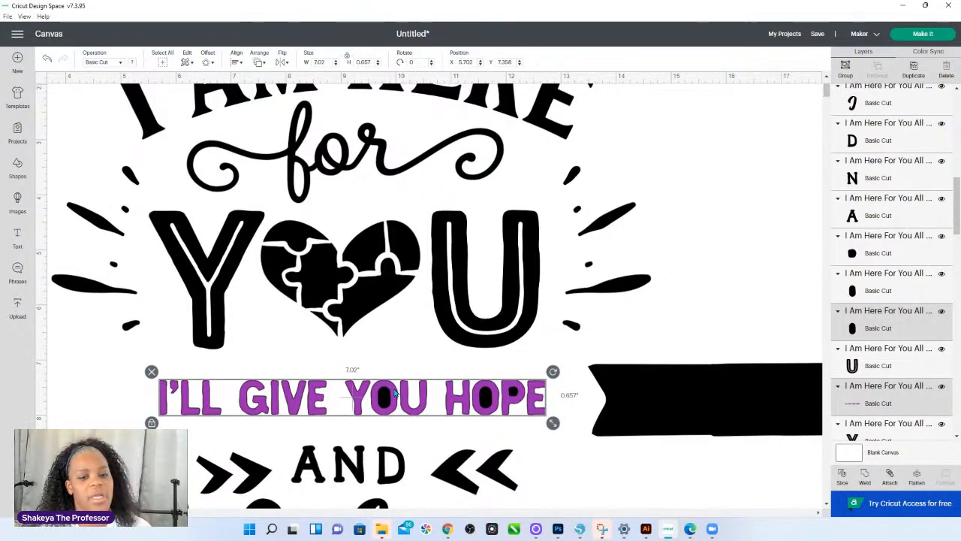
left_click(845, 477)
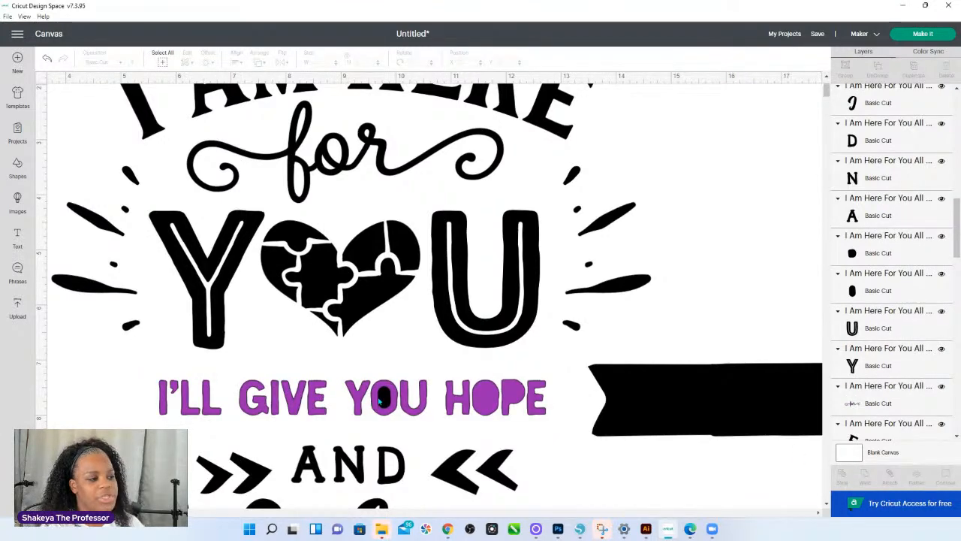
left_click_drag(383, 401, 390, 360)
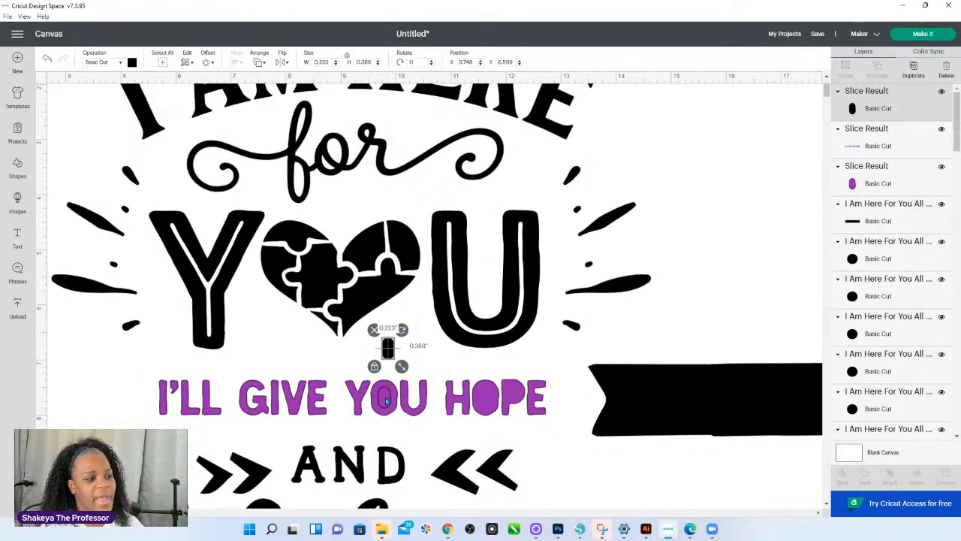
left_click_drag(385, 397, 395, 365)
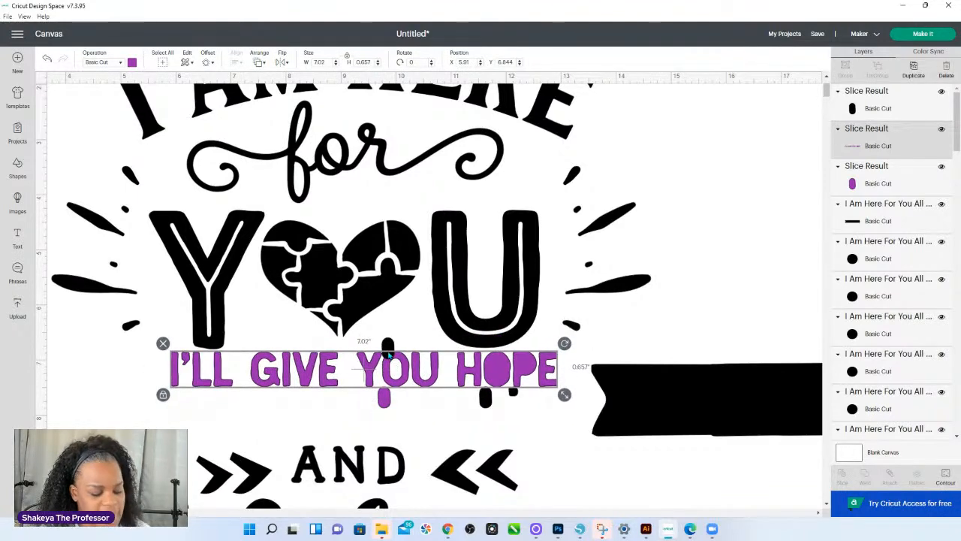
Try moving the sliced lettering away from its cut-out O piece, and undo everything back to before the slice.
key("ctrl+z")
scroll(911, 383, "down", 10)
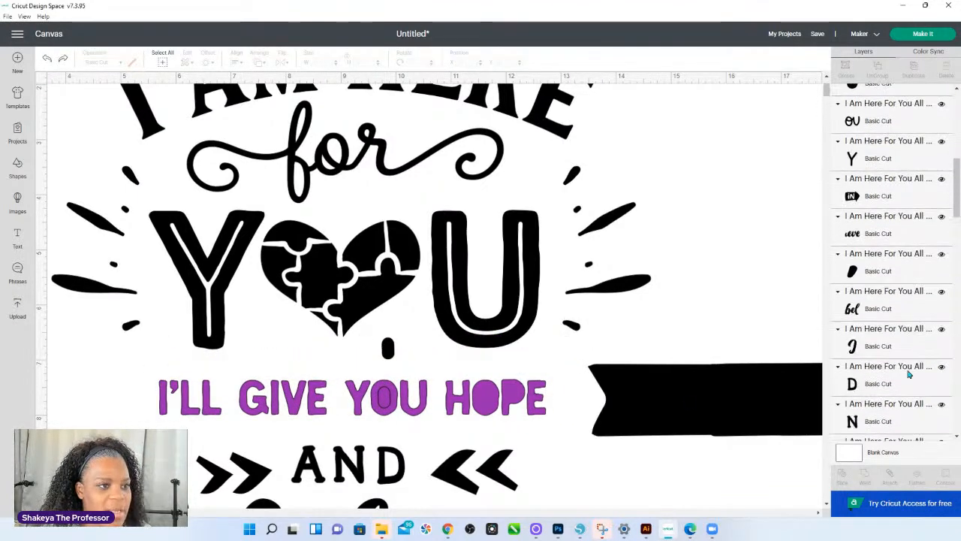
scroll(458, 345, "up", 1)
scroll(390, 446, "up", 2)
scroll(412, 459, "down", 3)
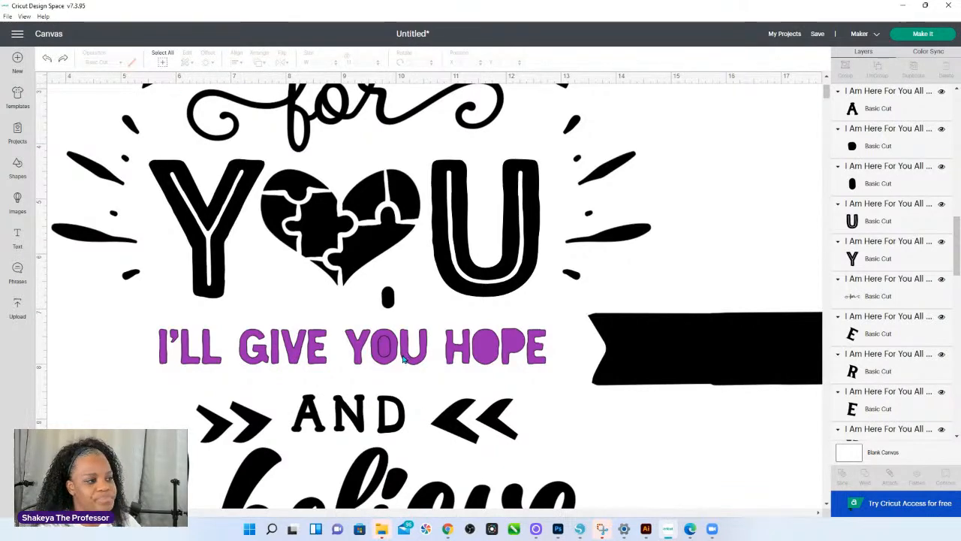
left_click_drag(403, 360, 641, 451)
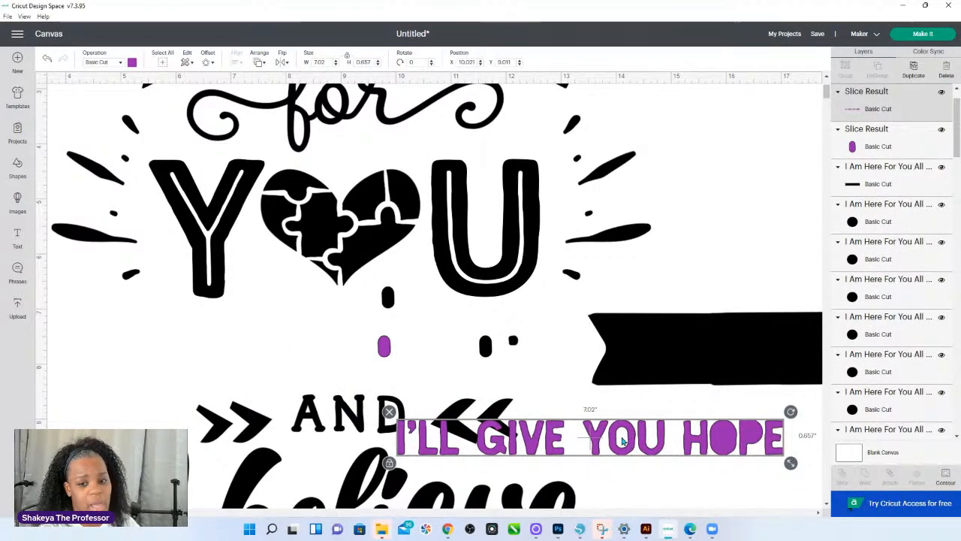
key("ctrl+z")
key("ctrl+z")
key("ctrl+z")
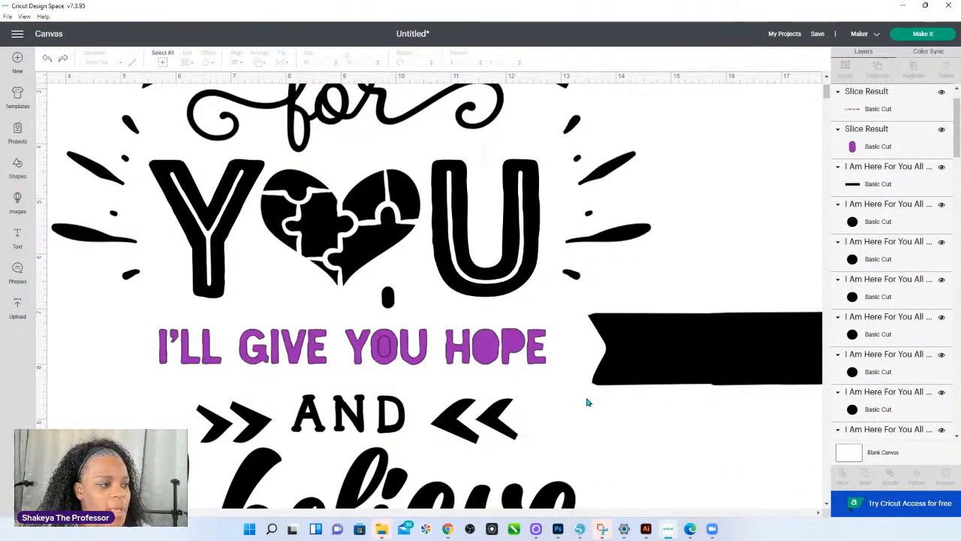
Try selecting the three black letter centers separately together with the purple lettering for a single slice, and clear the selection.
left_click(383, 346)
left_click(488, 346, "shift")
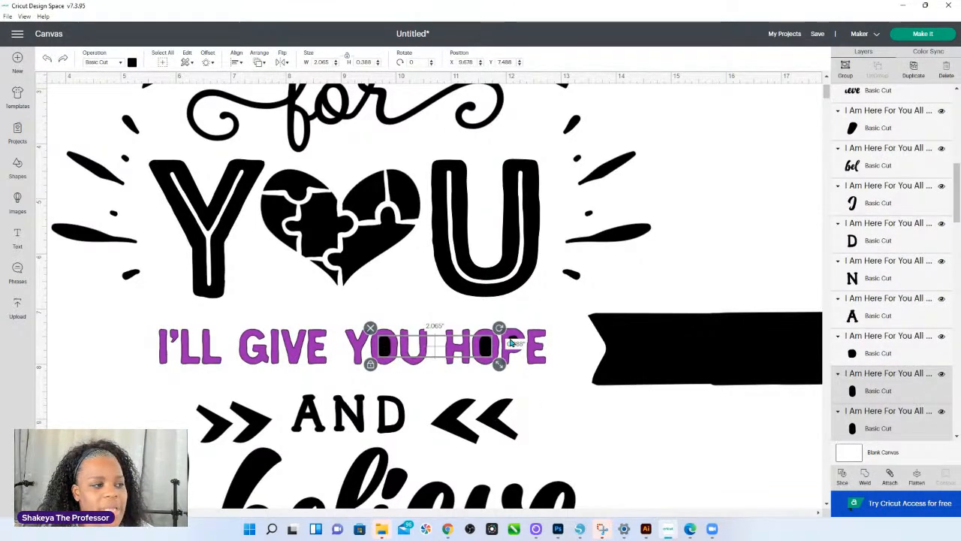
left_click(513, 342, "shift")
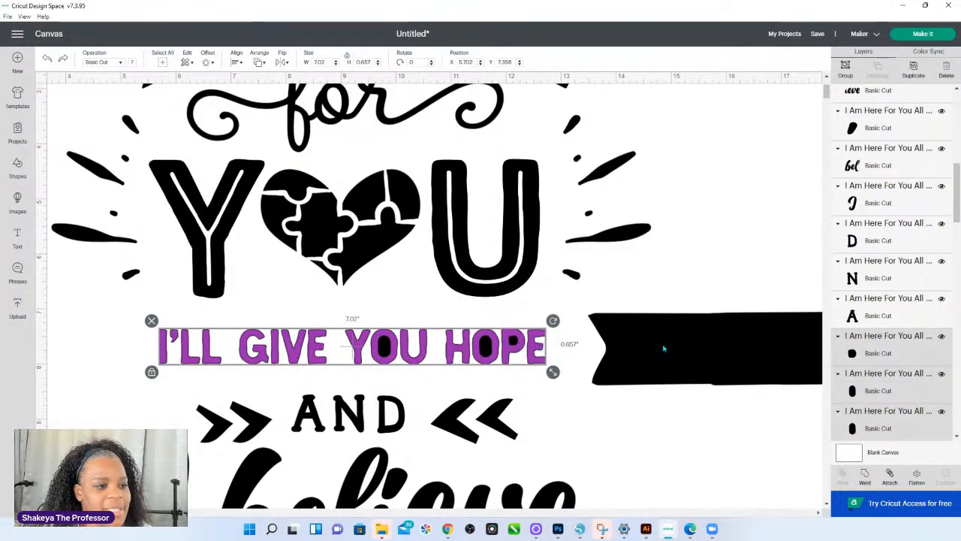
scroll(537, 376, "down", 3)
left_click(564, 331)
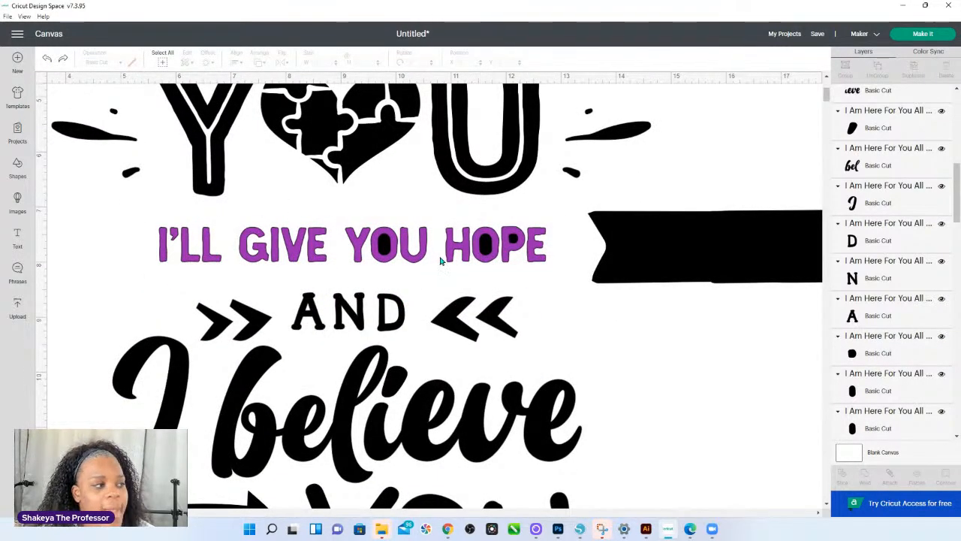
left_click(513, 239)
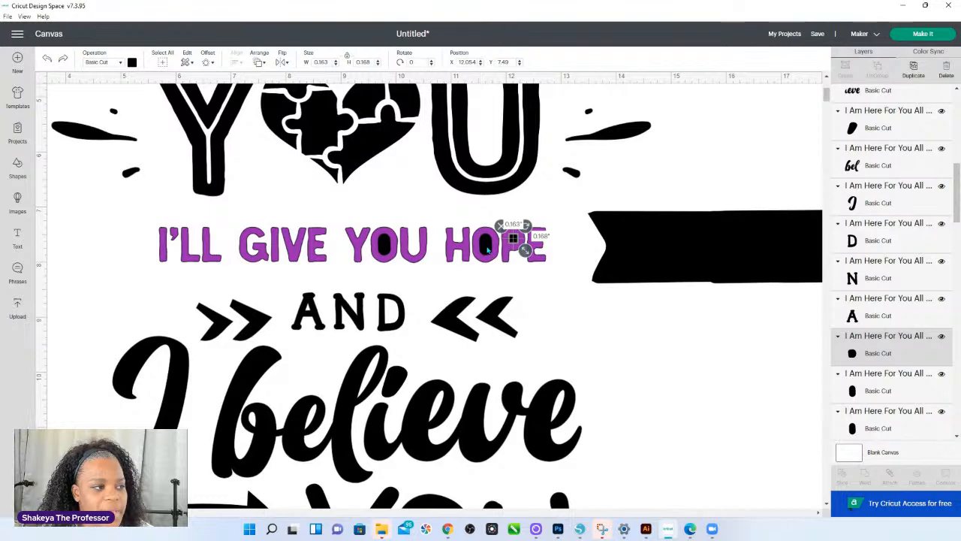
left_click(487, 244, "shift")
left_click(385, 246, "shift")
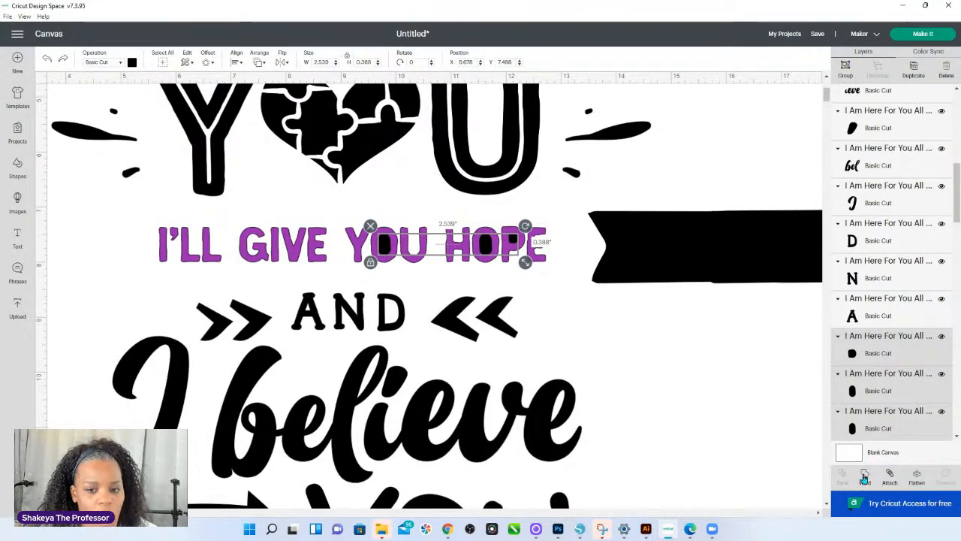
left_click(296, 256, "shift")
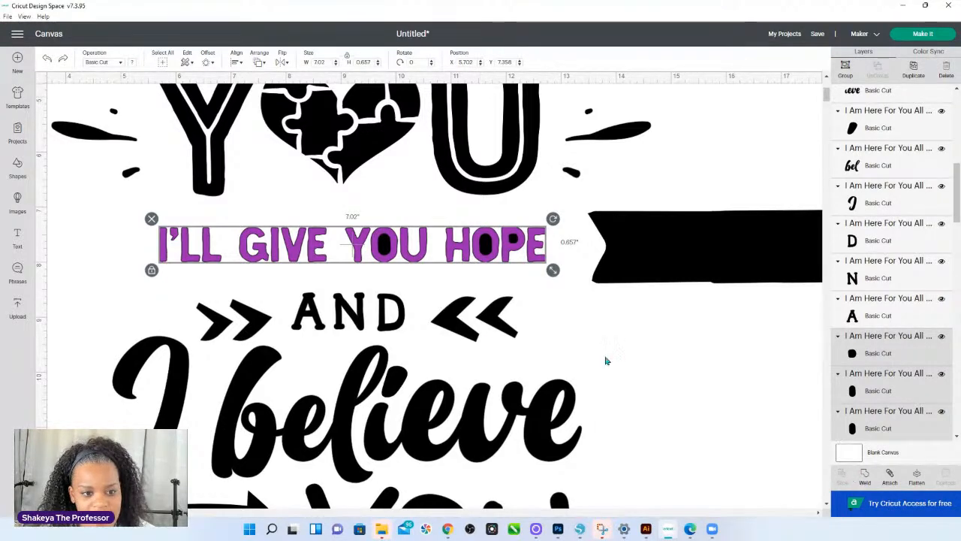
left_click(350, 272)
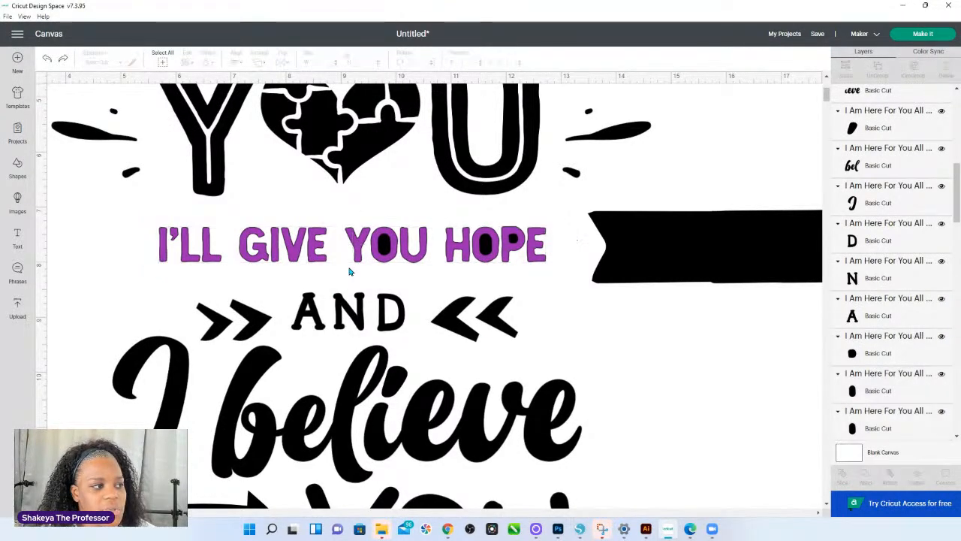
Weld the three black letter centers in "YOU HOPE" into one shape and slice it from the purple lettering.
left_click(385, 248)
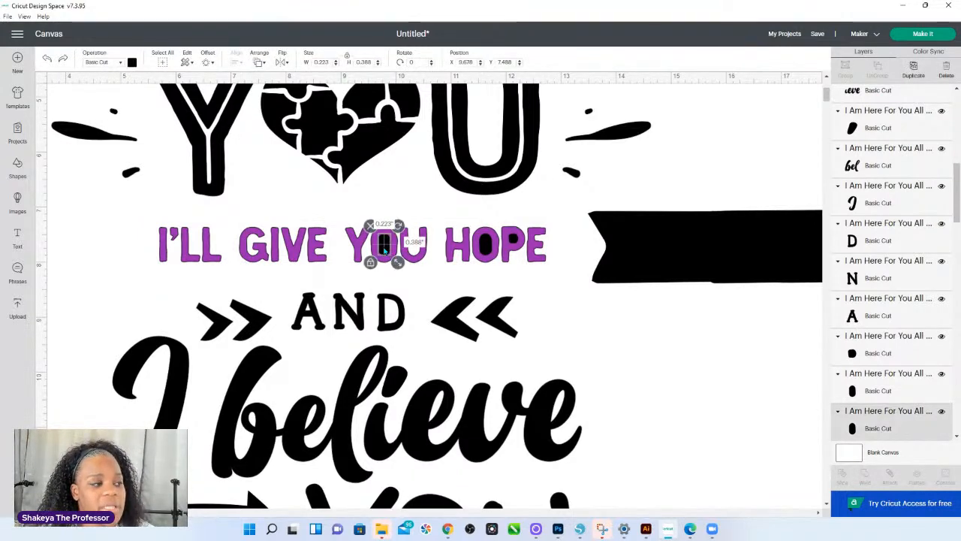
left_click(492, 249, "shift")
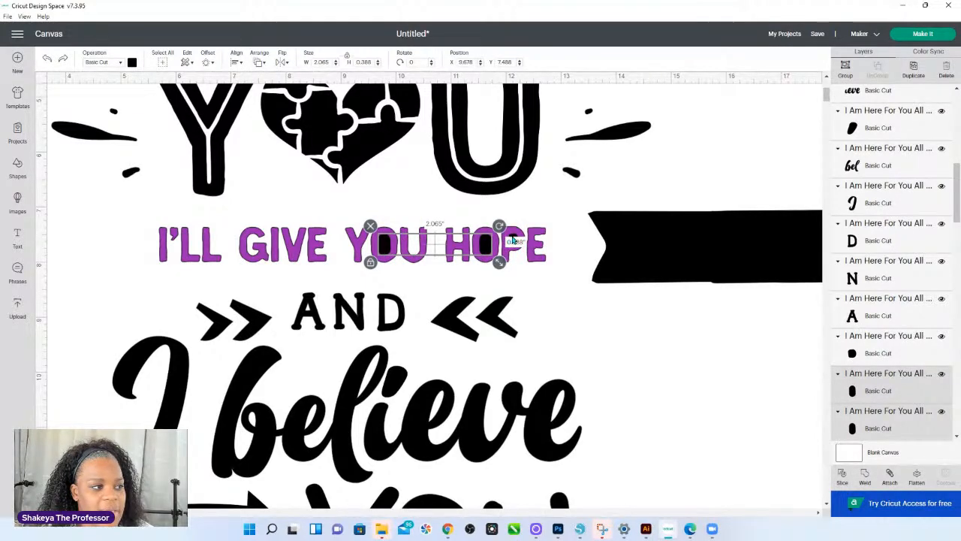
left_click(513, 239, "shift")
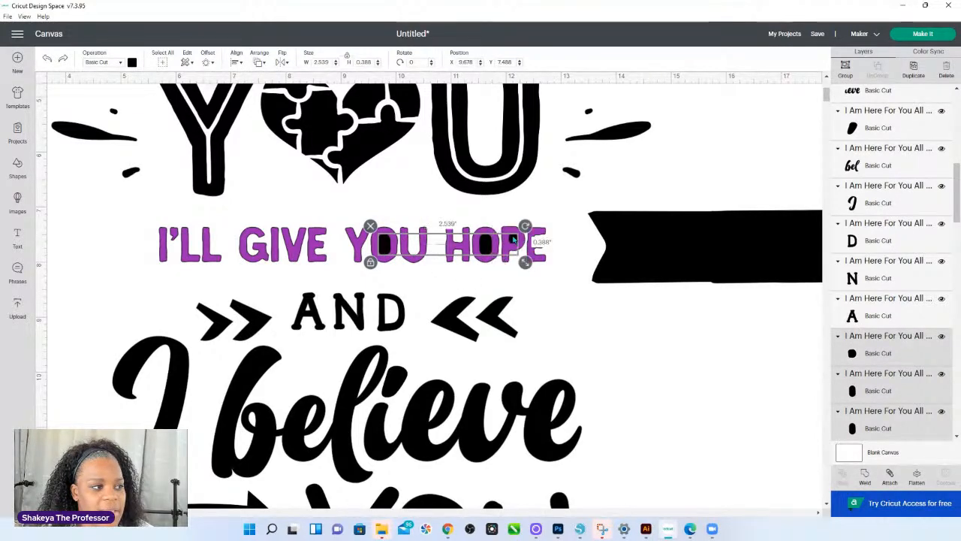
left_click(865, 479)
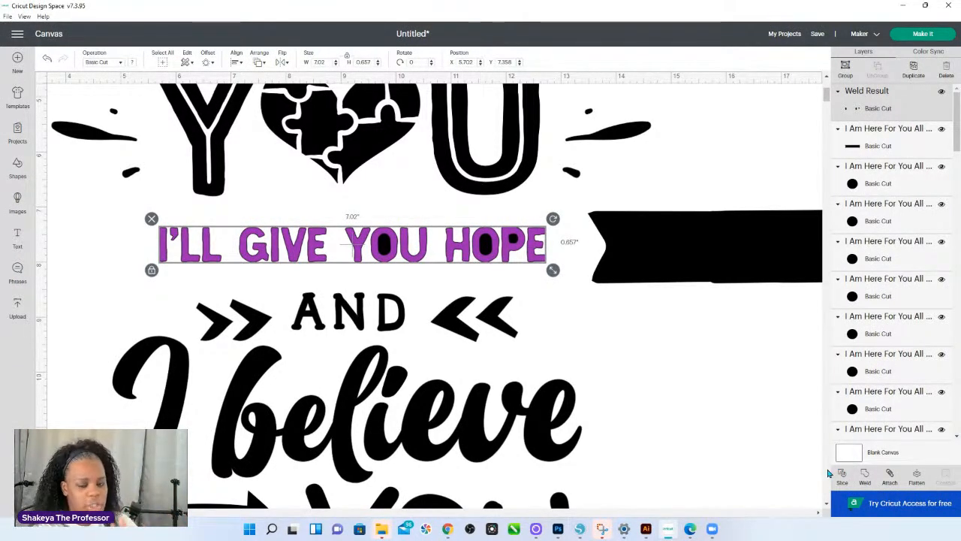
left_click(842, 478)
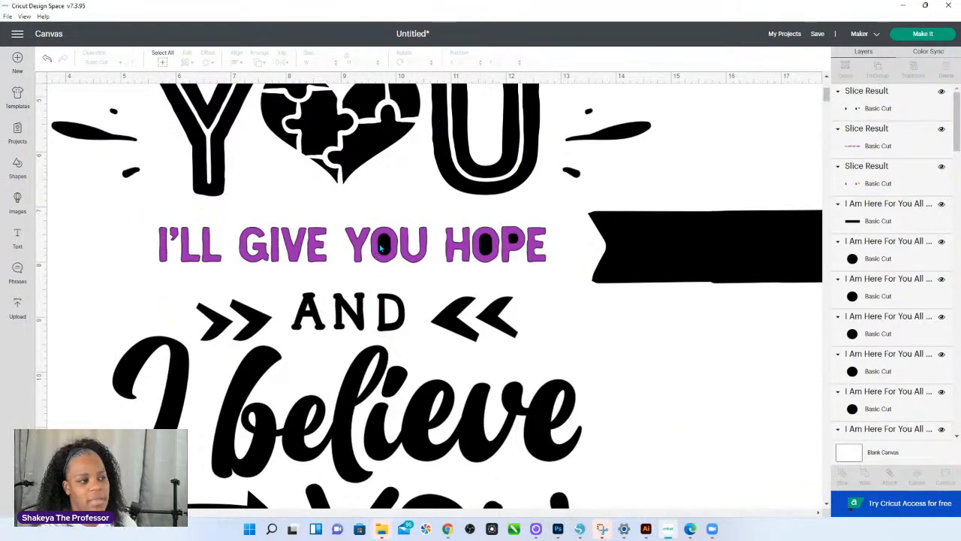
Lift the black letter centers off the design, try placing the sliced purple lettering on the black banner, and undo the lettering's moves.
left_click(384, 210)
left_click_drag(384, 236, 842, 255)
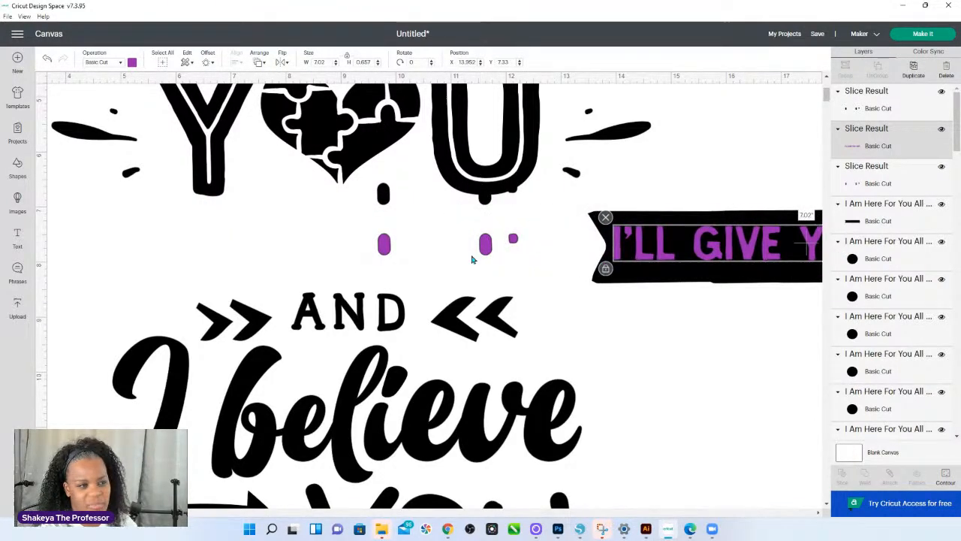
left_click(485, 244)
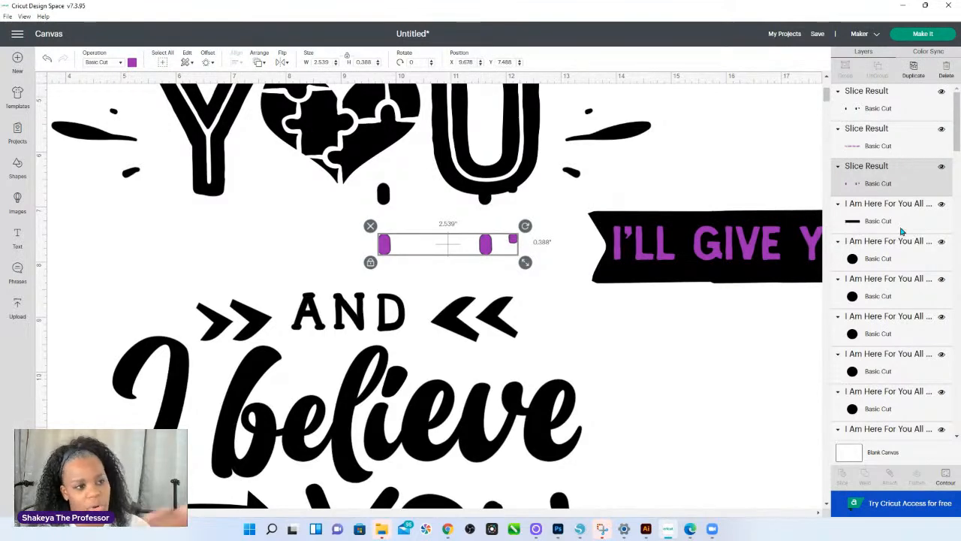
key("ctrl+z")
key("ctrl+z")
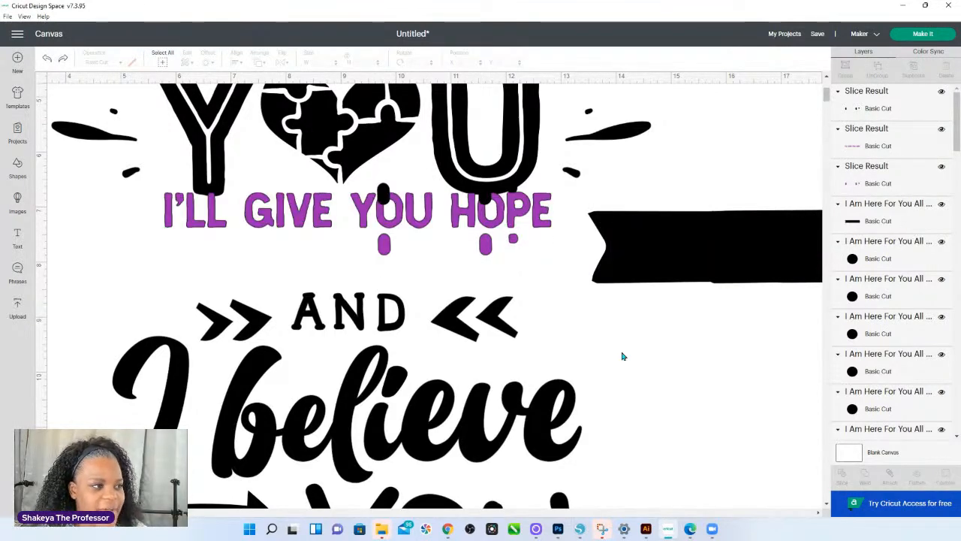
Delete the sliced black letter centers above the purple lettering.
left_click(385, 192)
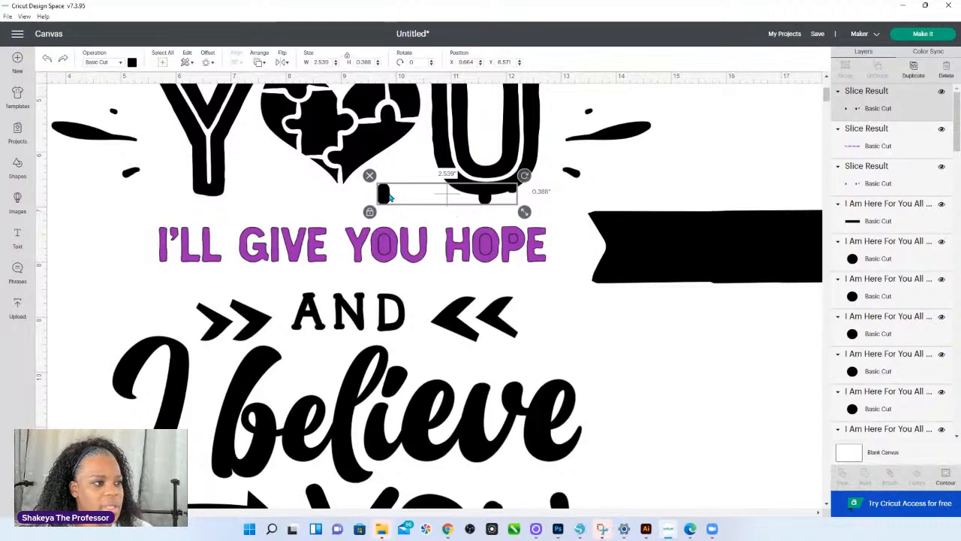
key("Delete")
scroll(511, 235, "down", 3)
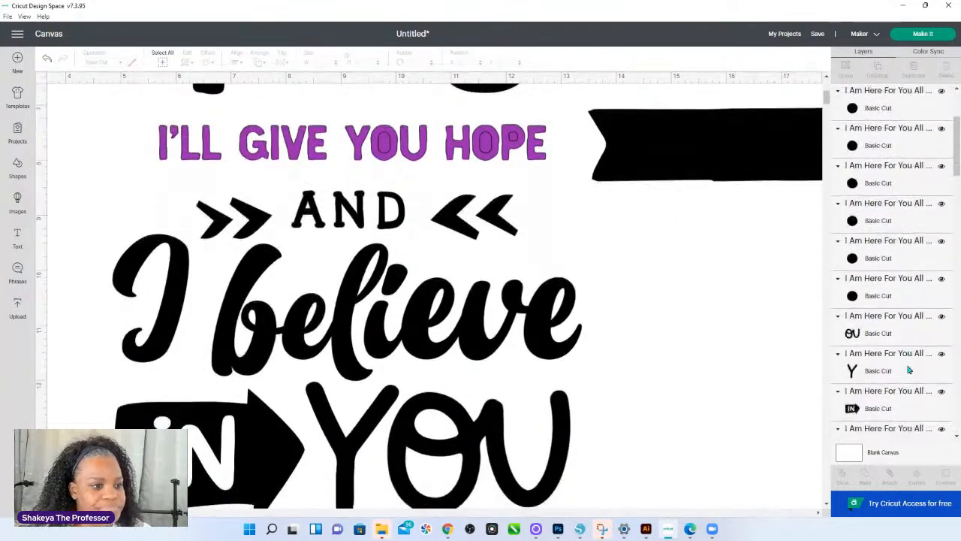
scroll(907, 369, "down", 5)
scroll(903, 359, "up", 1)
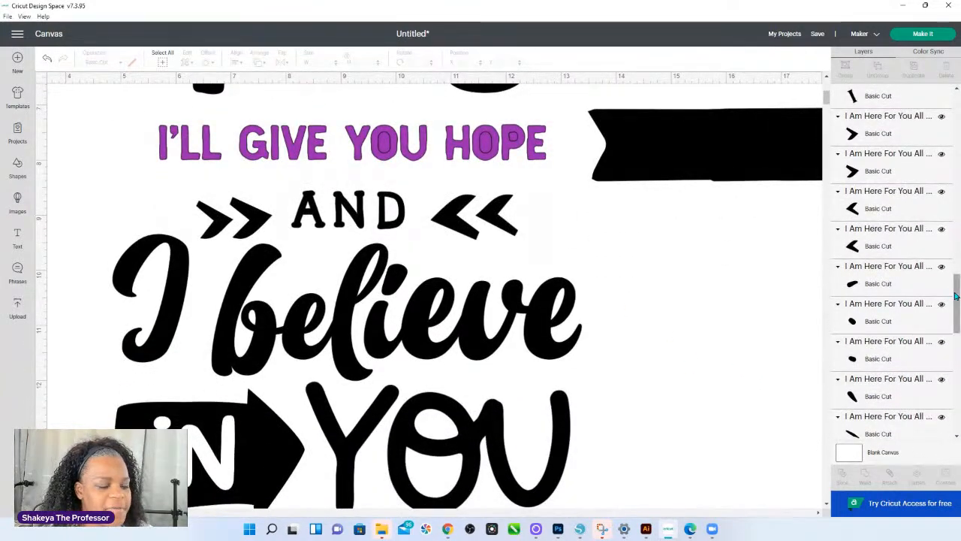
Send the purple "I'LL GIVE YOU HOPE" lettering to the back and delete the leftover purple letter centers on top of it.
scroll(903, 359, "up", 4)
left_click(487, 161)
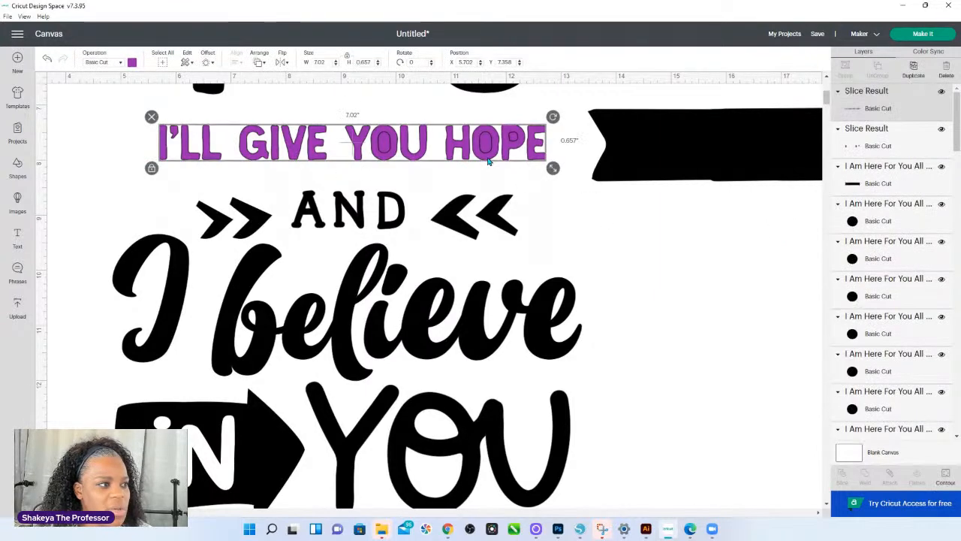
right_click(487, 164)
left_click(519, 273)
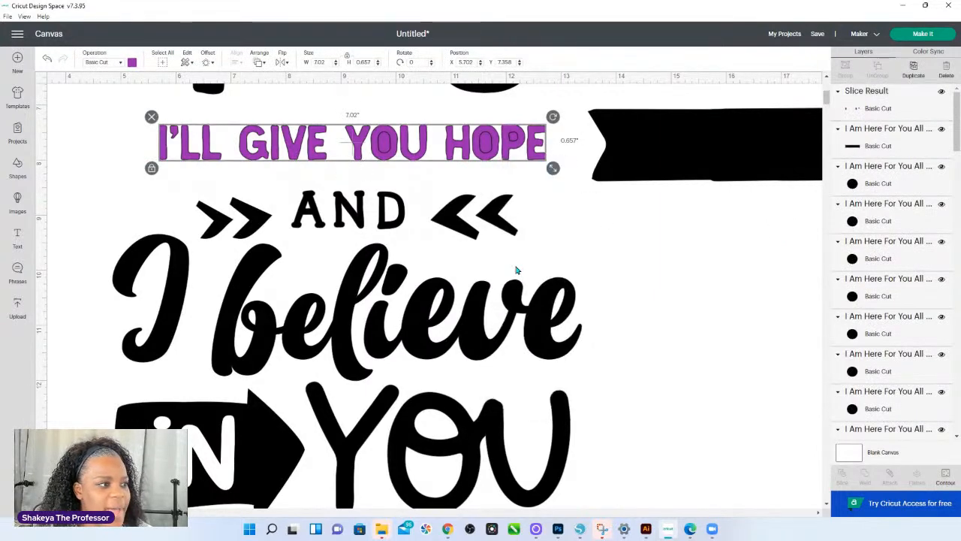
left_click(391, 112)
left_click(384, 152)
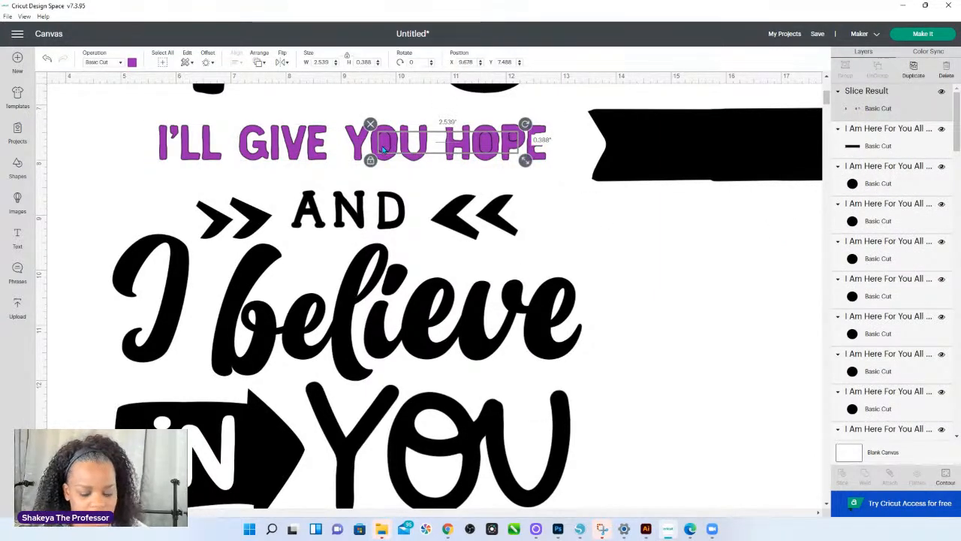
Move the black banner over the purple lettering and send the banner to the back.
left_click(568, 145)
left_click_drag(725, 157, 266, 157)
right_click(266, 157)
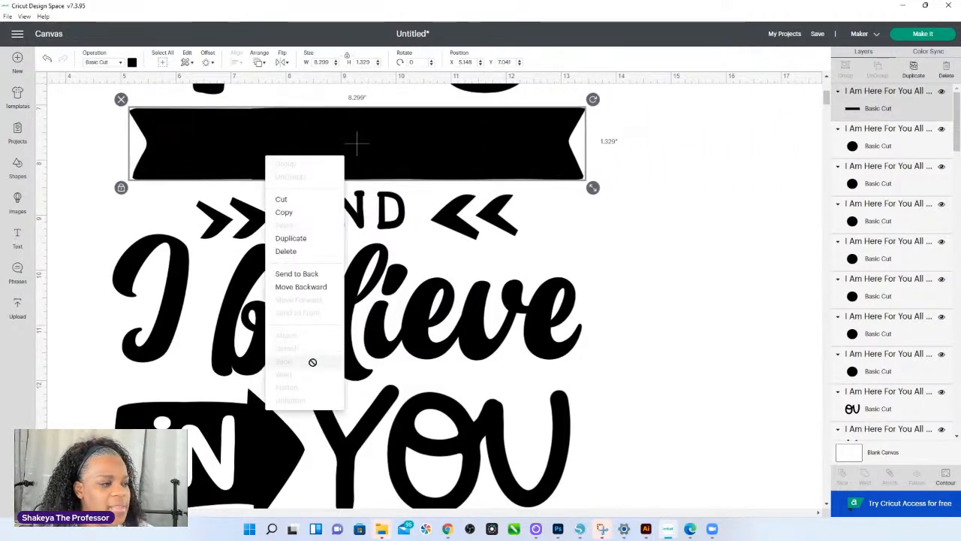
left_click(300, 275)
Center the purple lettering and the black banner on each other, and clear the selection.
left_click(477, 142, "shift")
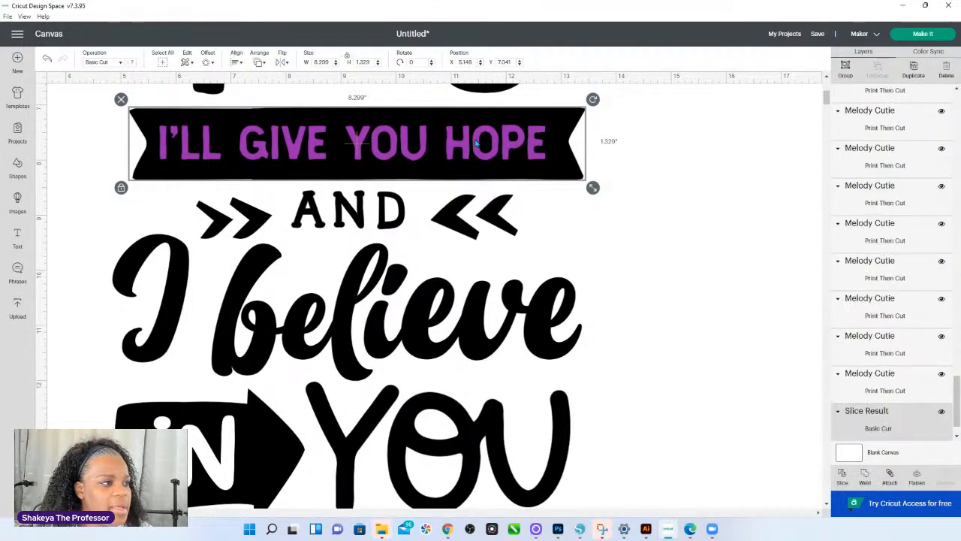
left_click(236, 64)
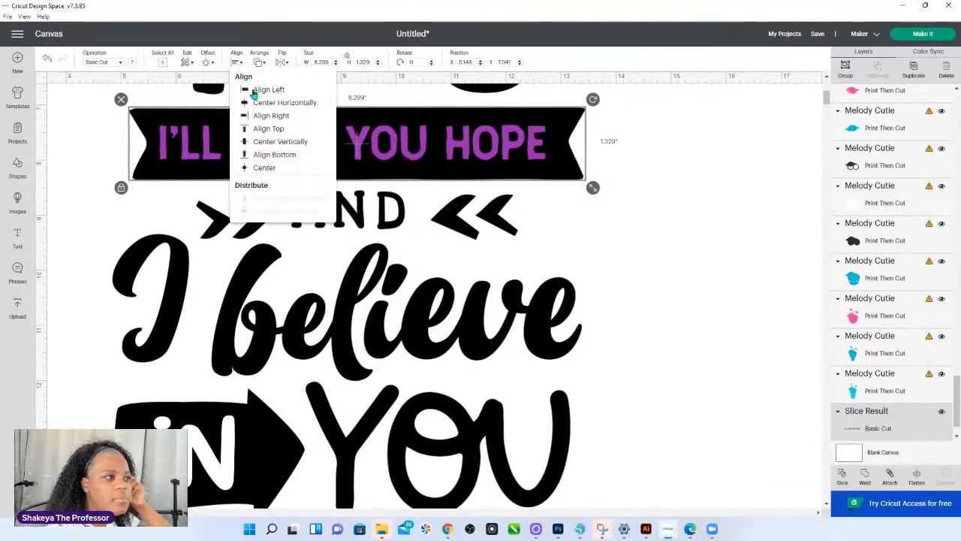
left_click(262, 168)
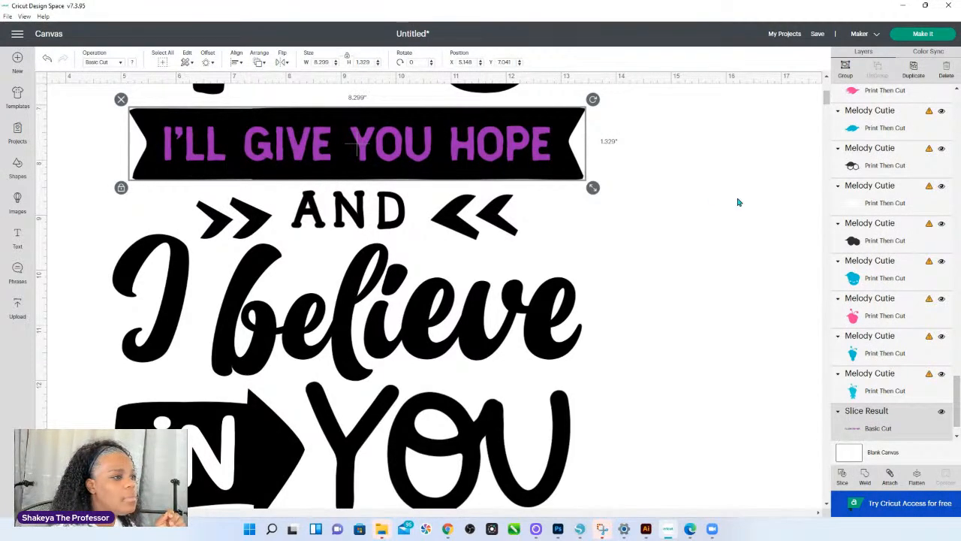
left_click(681, 187)
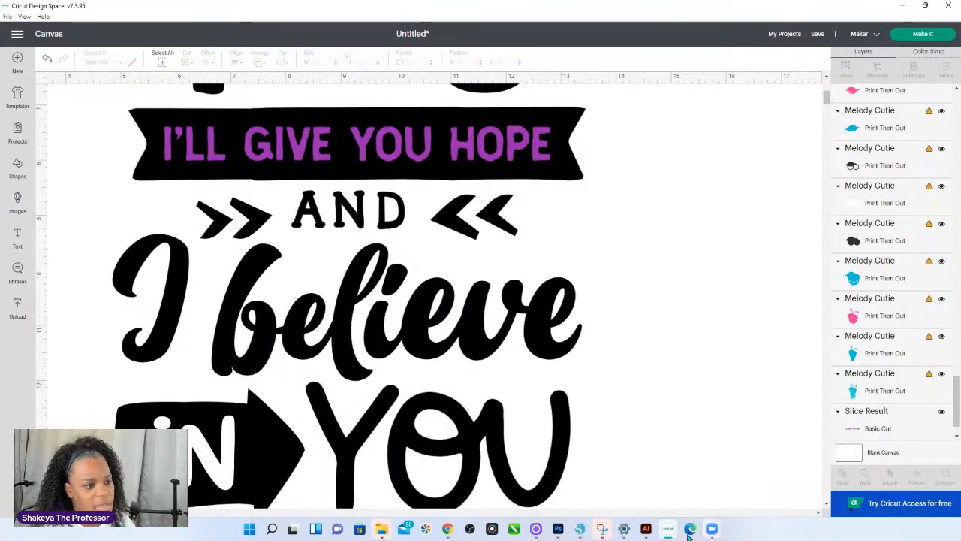
Switch to Silhouette Studio and recolor the banner black with its "I'LL GIVE YOU HOPE" lettering magenta.
left_click(579, 529)
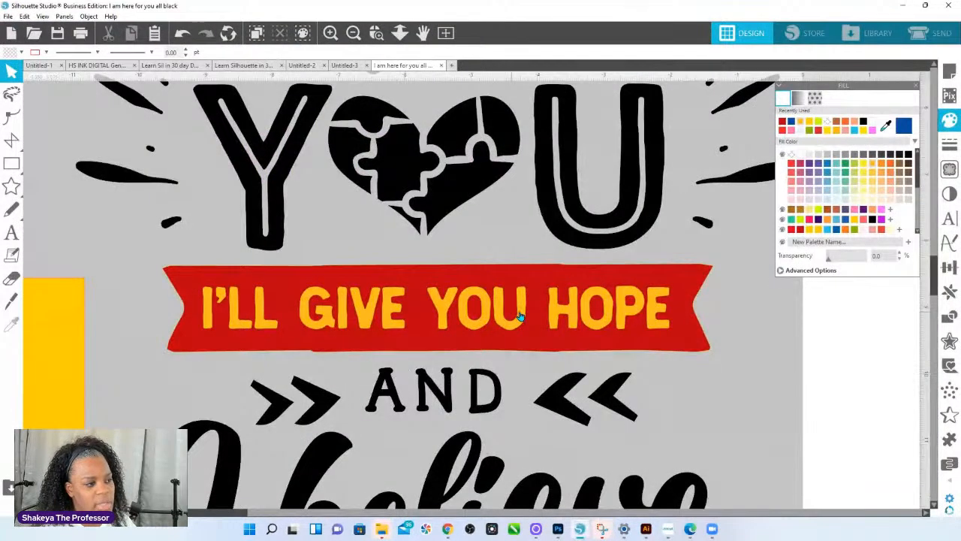
left_click(670, 293)
left_click(882, 219)
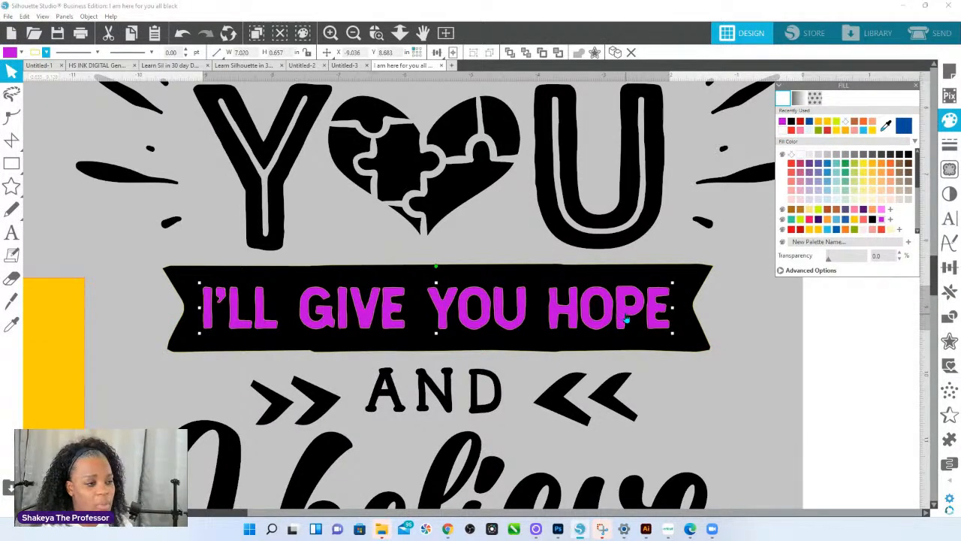
mouse_move(628, 319)
left_mouse_down()
mouse_move(623, 250)
mouse_move(628, 316)
left_mouse_up()
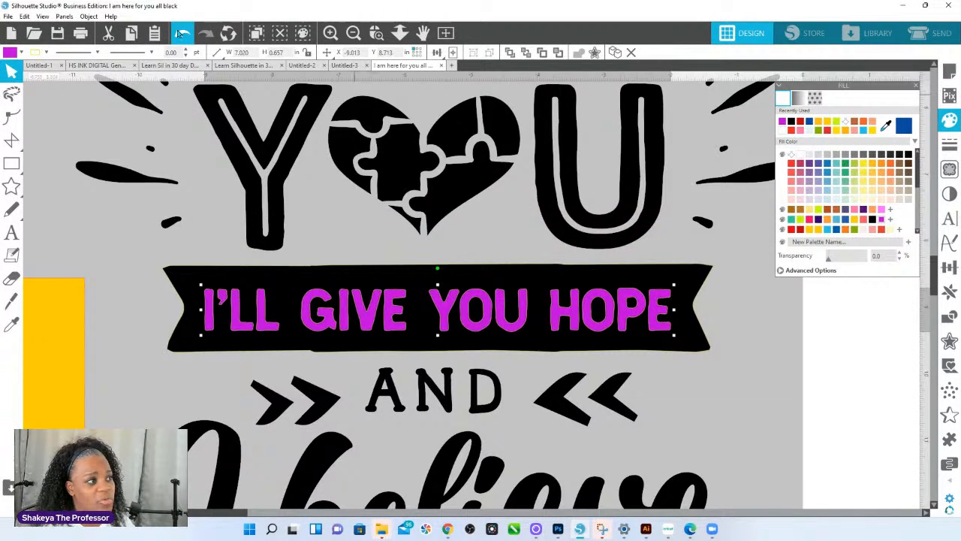
left_click(181, 32)
Combine the black banner and its magenta lettering into one compound path.
left_click(399, 33)
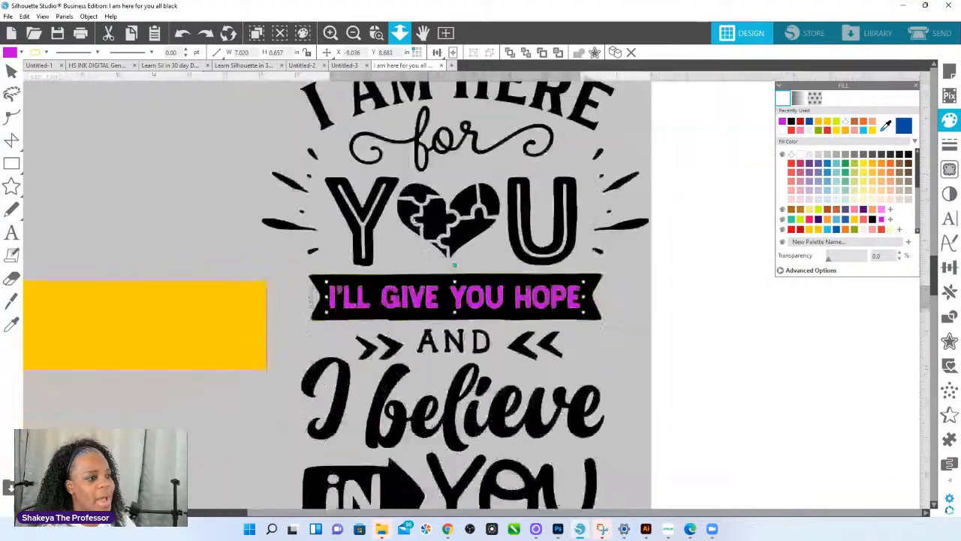
left_click(560, 294)
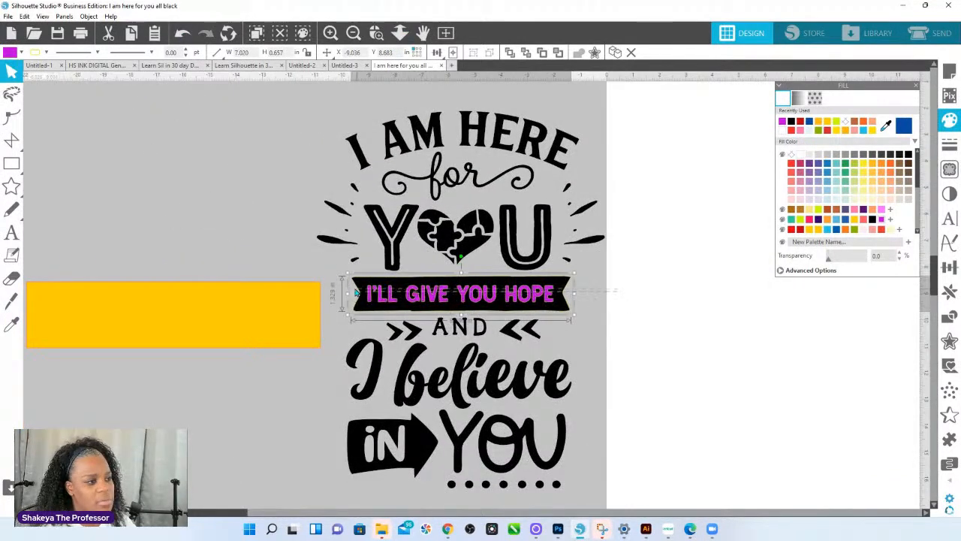
right_click(440, 302)
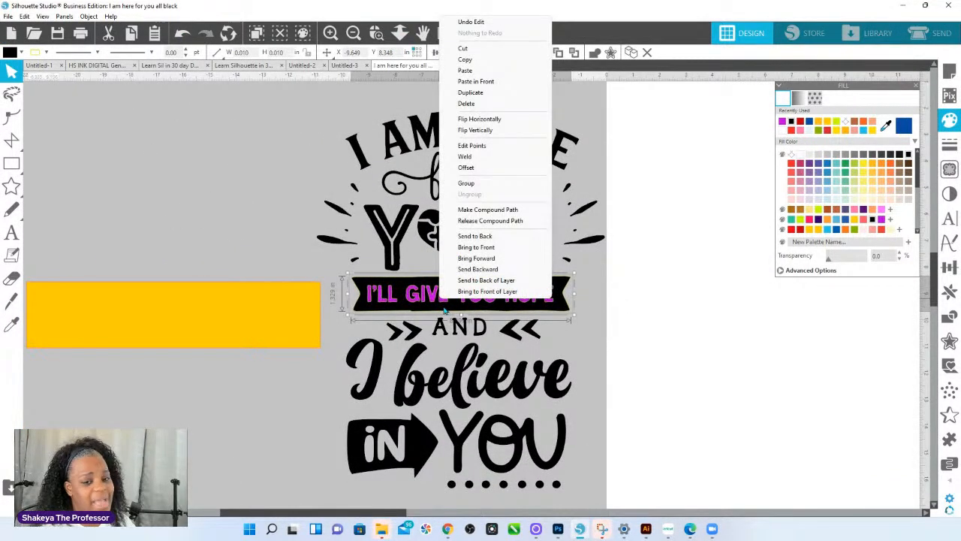
left_click(486, 211)
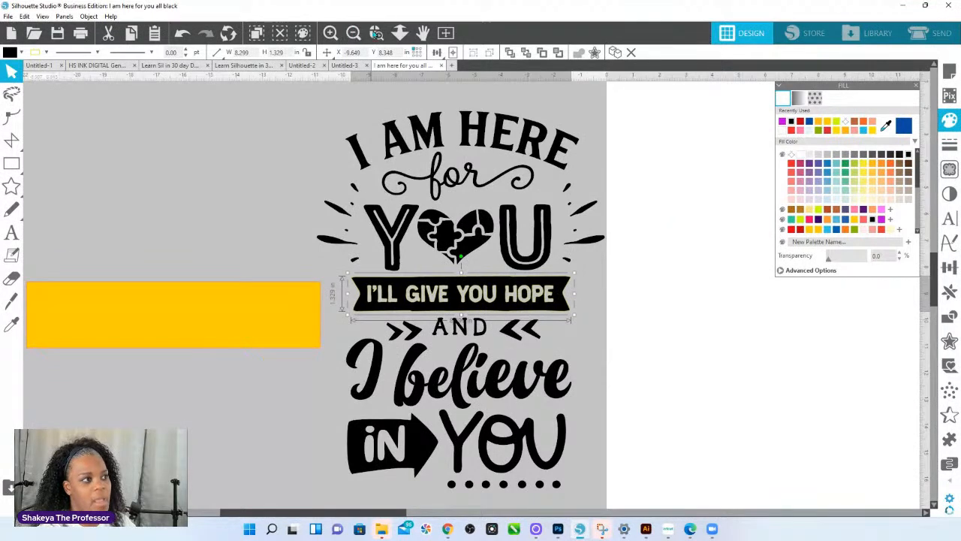
Fill the compound banner with yellow and set its line color to red.
left_click(377, 32)
left_click_drag(373, 288, 588, 339)
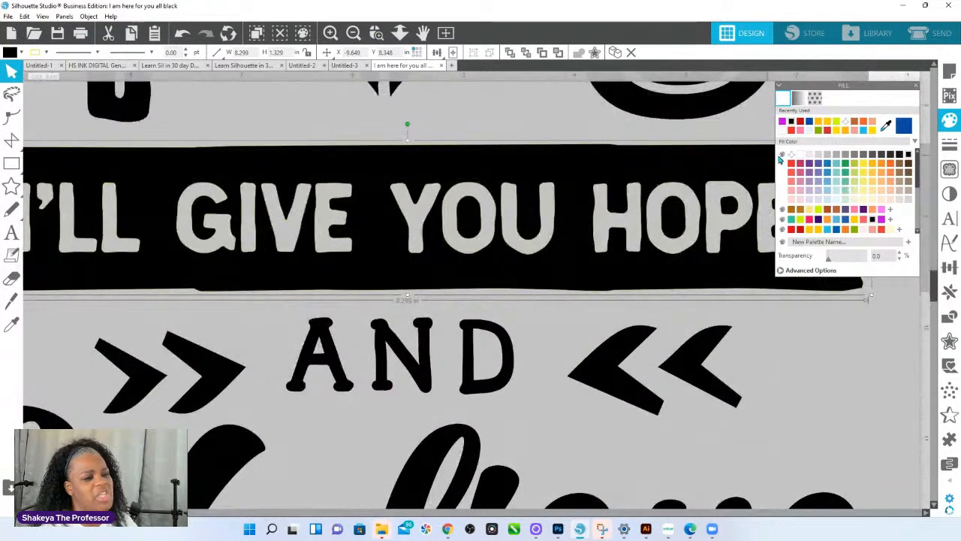
left_click(818, 229)
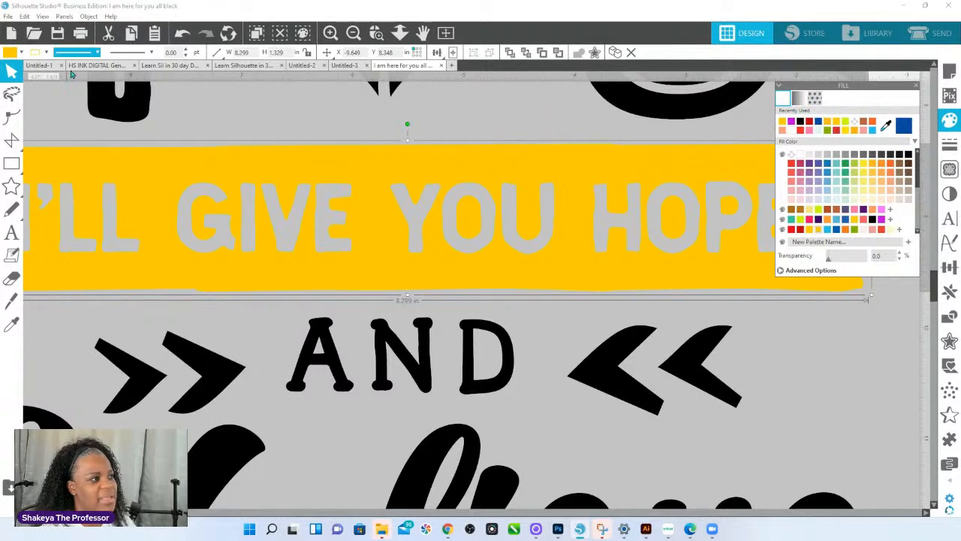
left_click(46, 53)
left_click(42, 98)
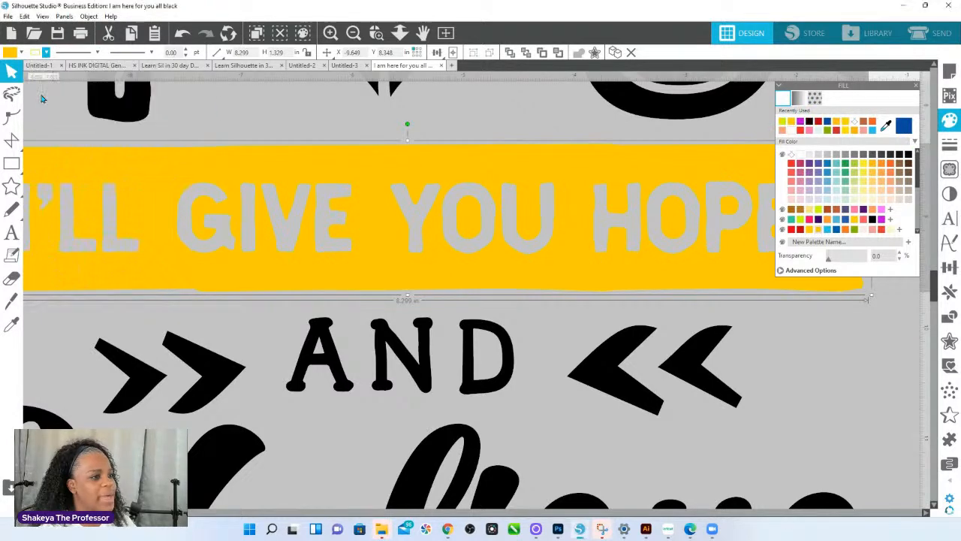
left_click(45, 52)
left_click(43, 90)
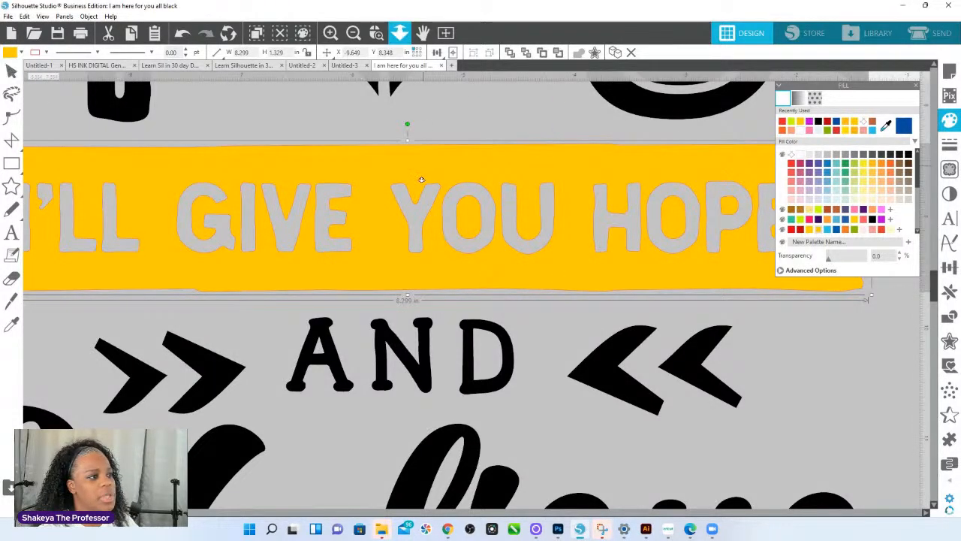
Release the yellow banner's compound path to separate it from the lettering.
left_click(400, 32)
right_click(430, 214)
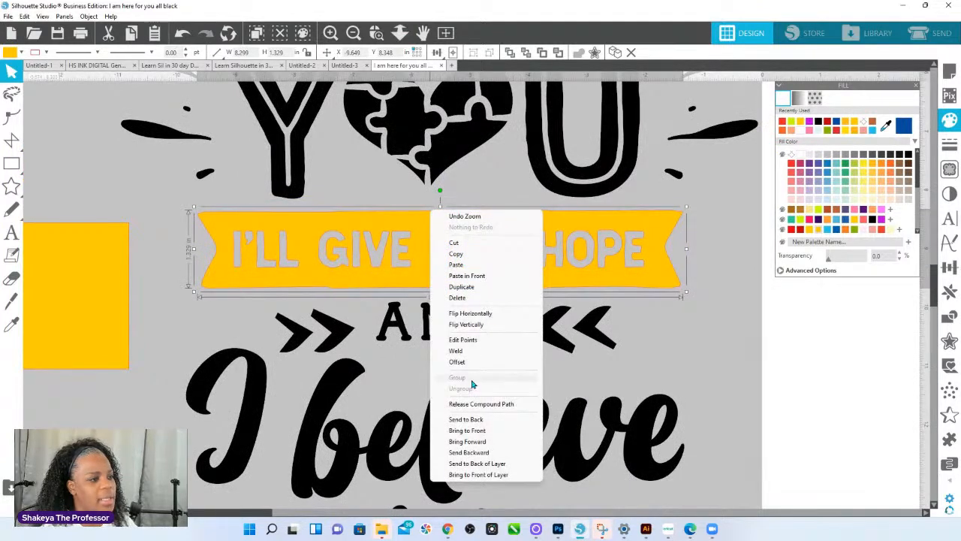
left_click(472, 406)
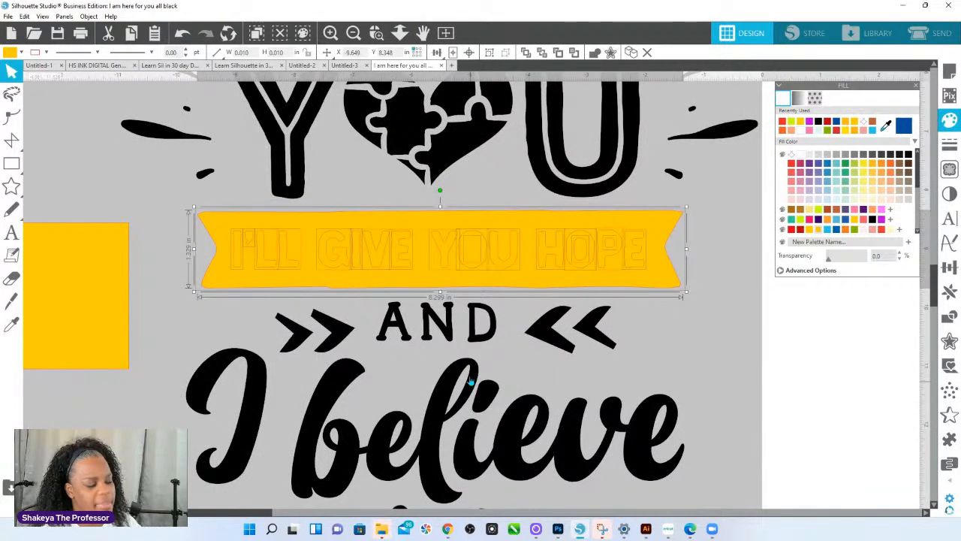
Fill the separated "I'LL GIVE YOU HOPE" letter shapes with blue and make them a compound path.
left_click(512, 223)
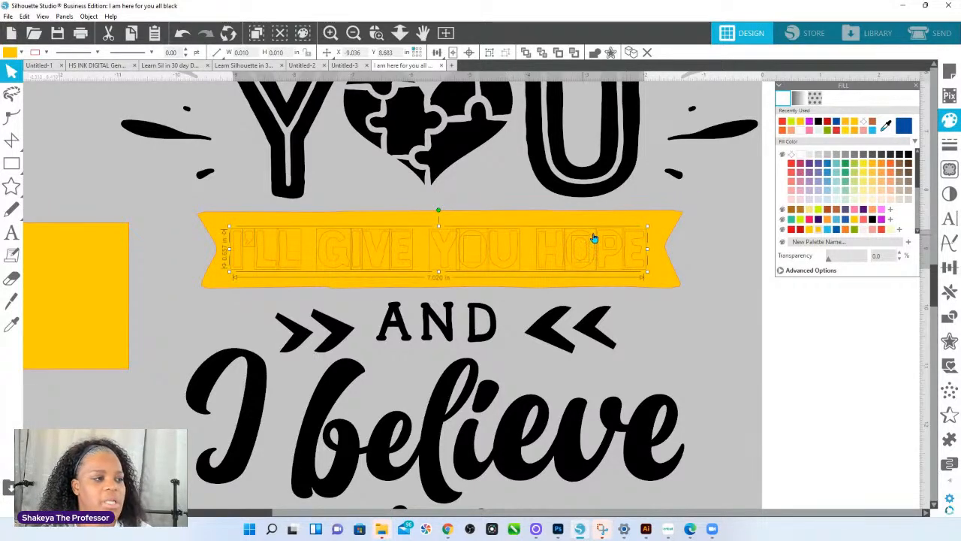
left_click(826, 166)
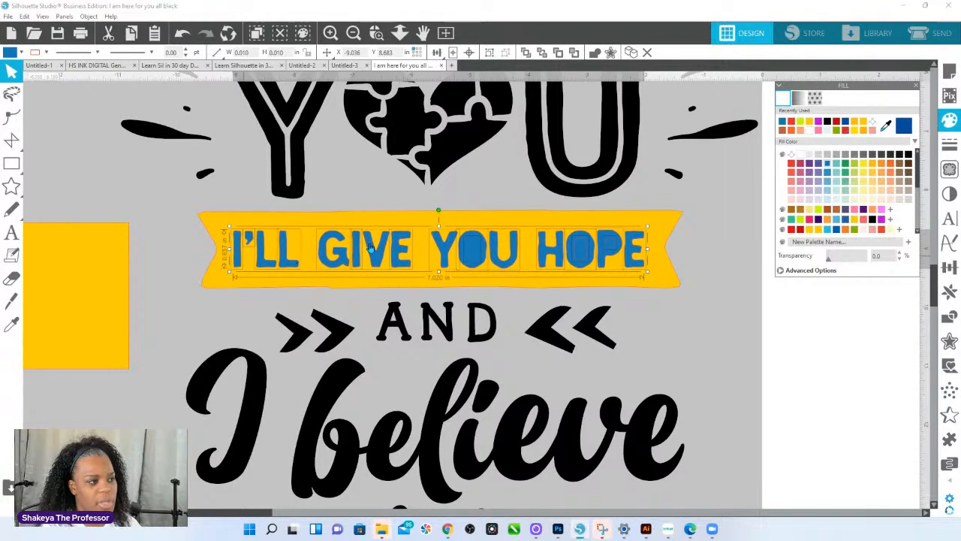
right_click(586, 254)
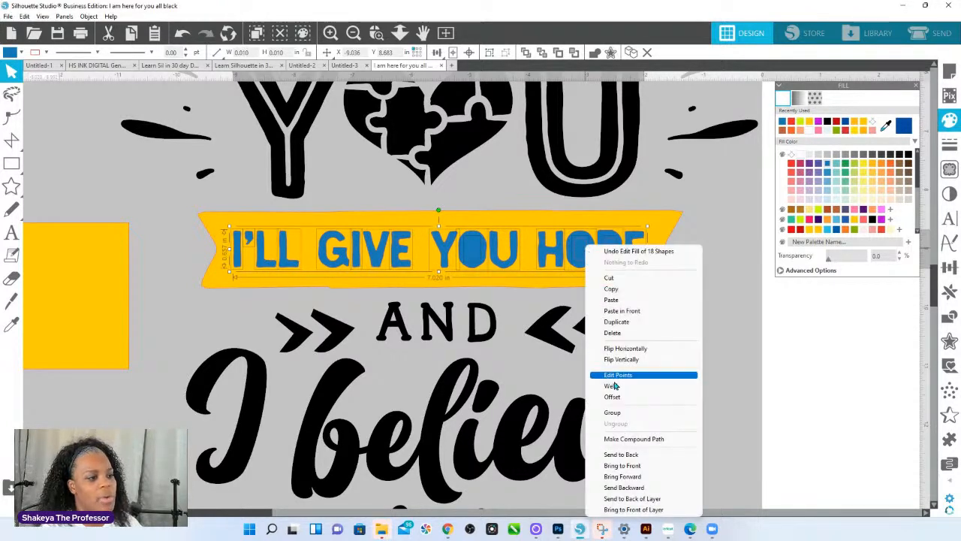
left_click(630, 446)
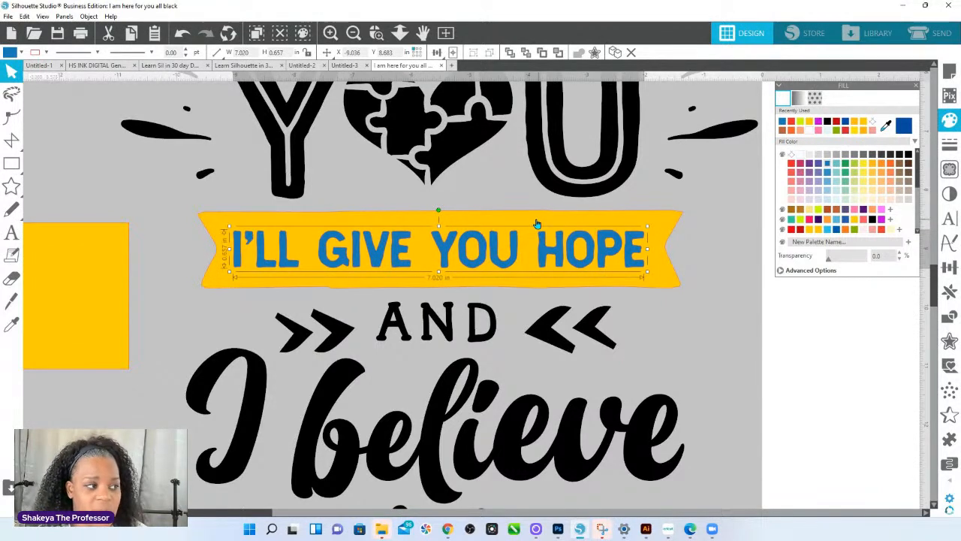
Combine the yellow banner and the blue lettering into one compound path, and release it again.
right_click(621, 235)
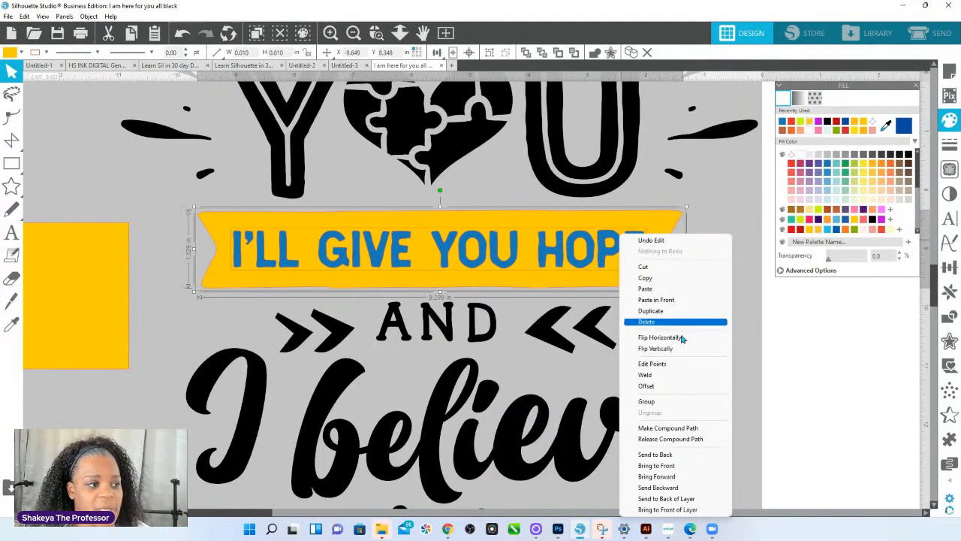
left_click(667, 427)
right_click(657, 247)
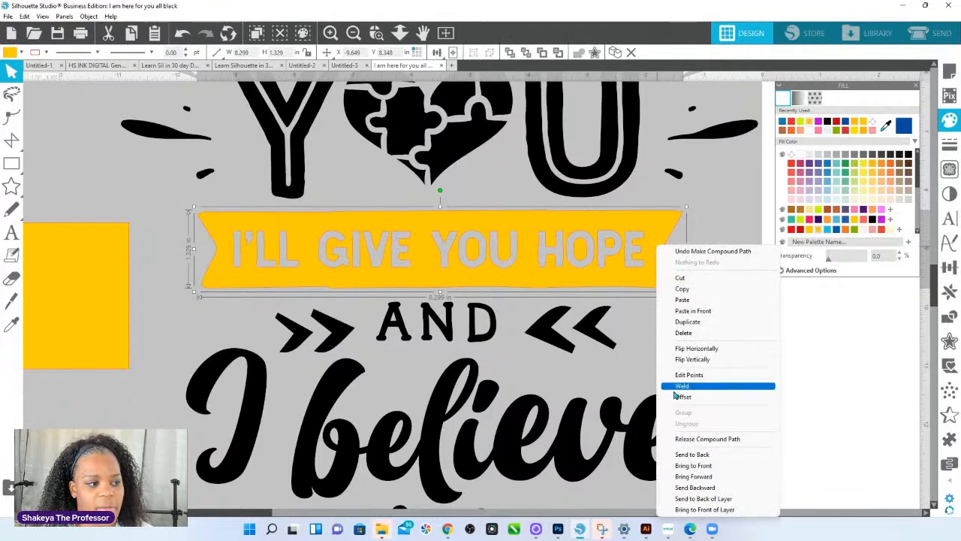
left_click(706, 438)
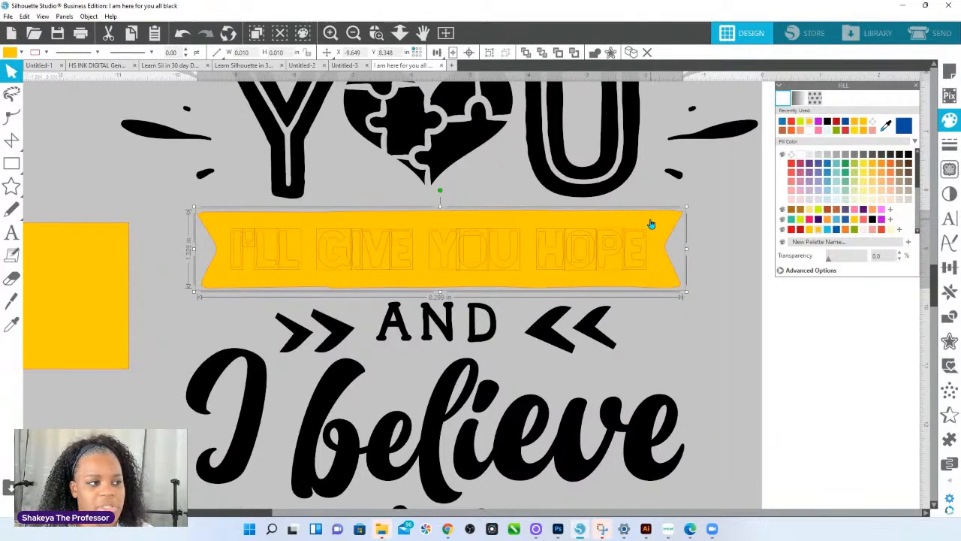
Make the released letter shapes on the yellow banner a compound path and fill it with pale green.
left_click(623, 252)
right_click(610, 256)
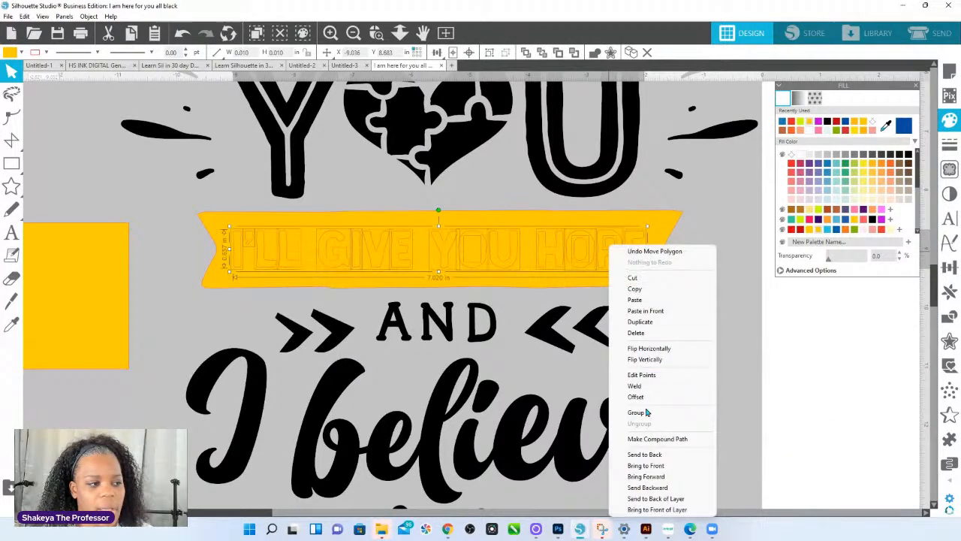
left_click(657, 438)
left_click(844, 191)
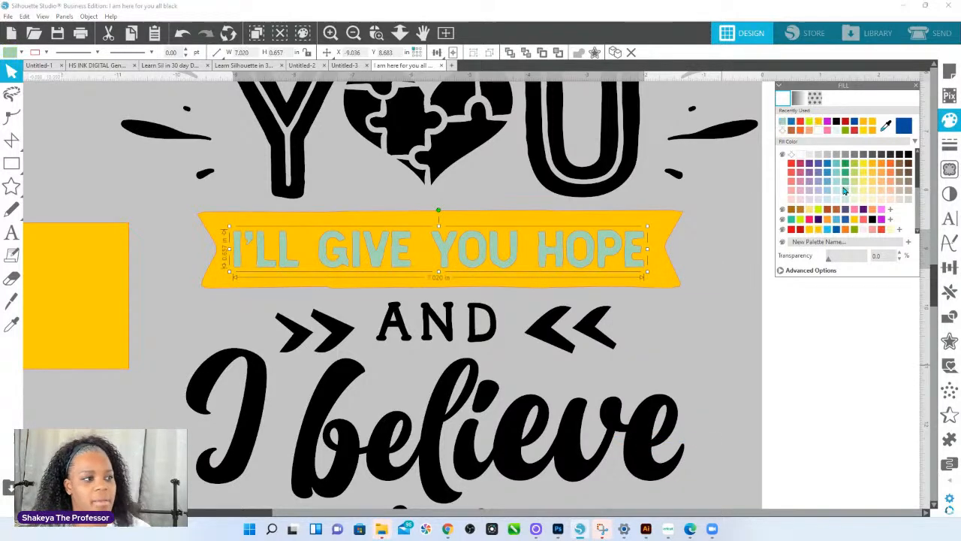